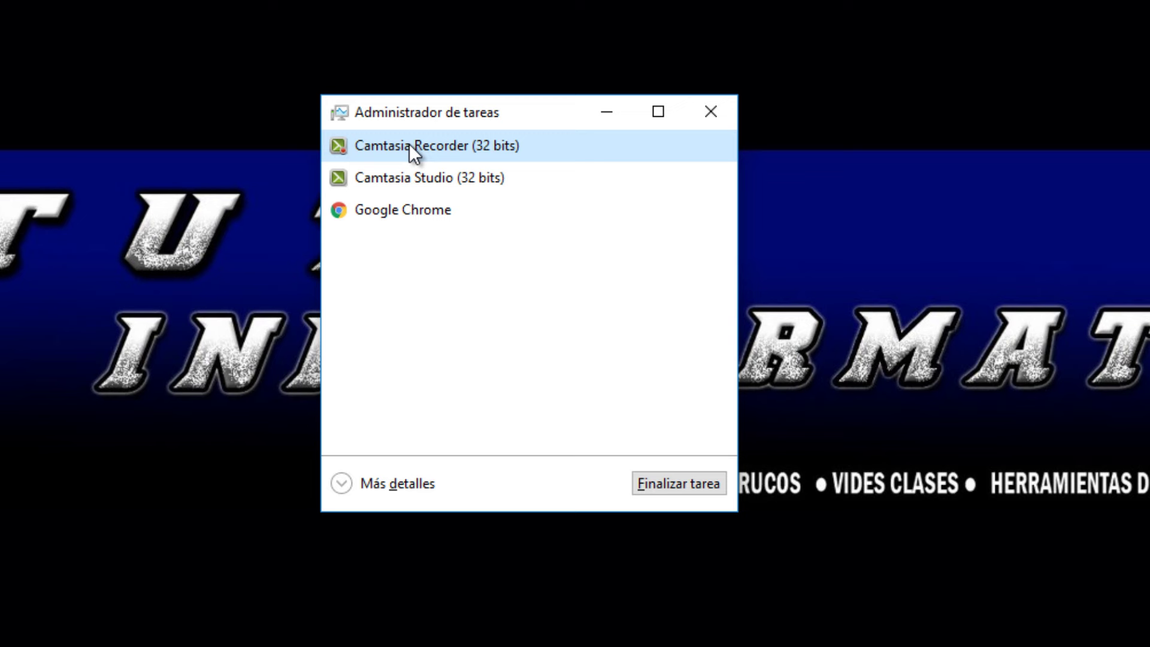
# Step: End the unresponsive Google Chrome task in the Task Manager
pyautogui.click(445, 210)
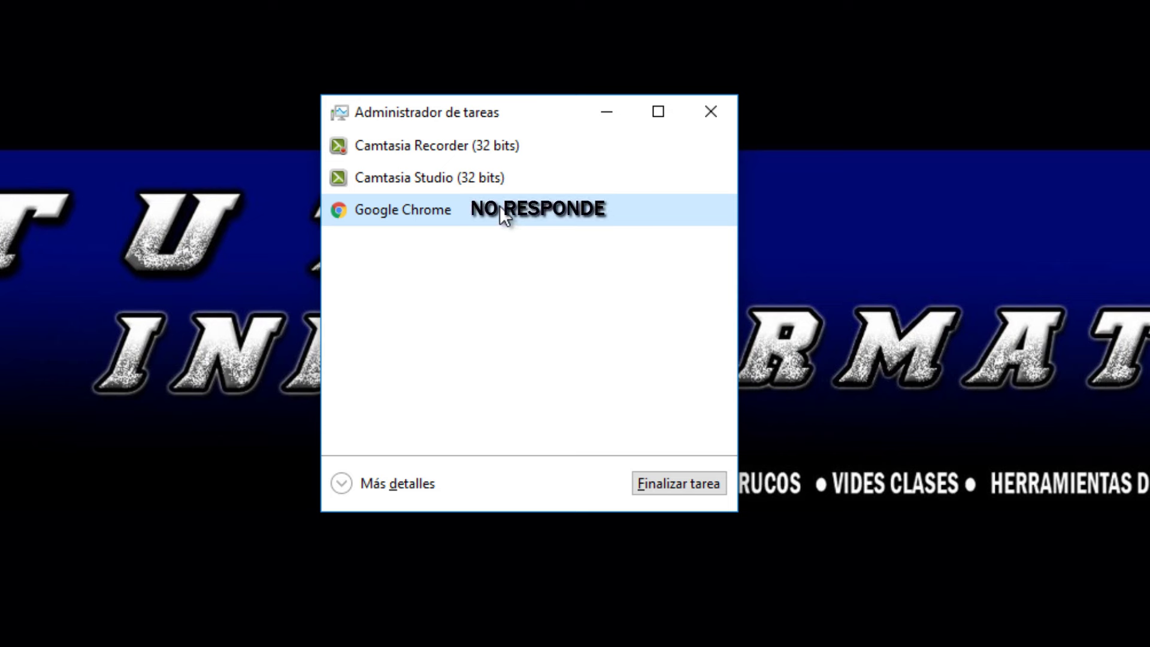
pyautogui.click(663, 482)
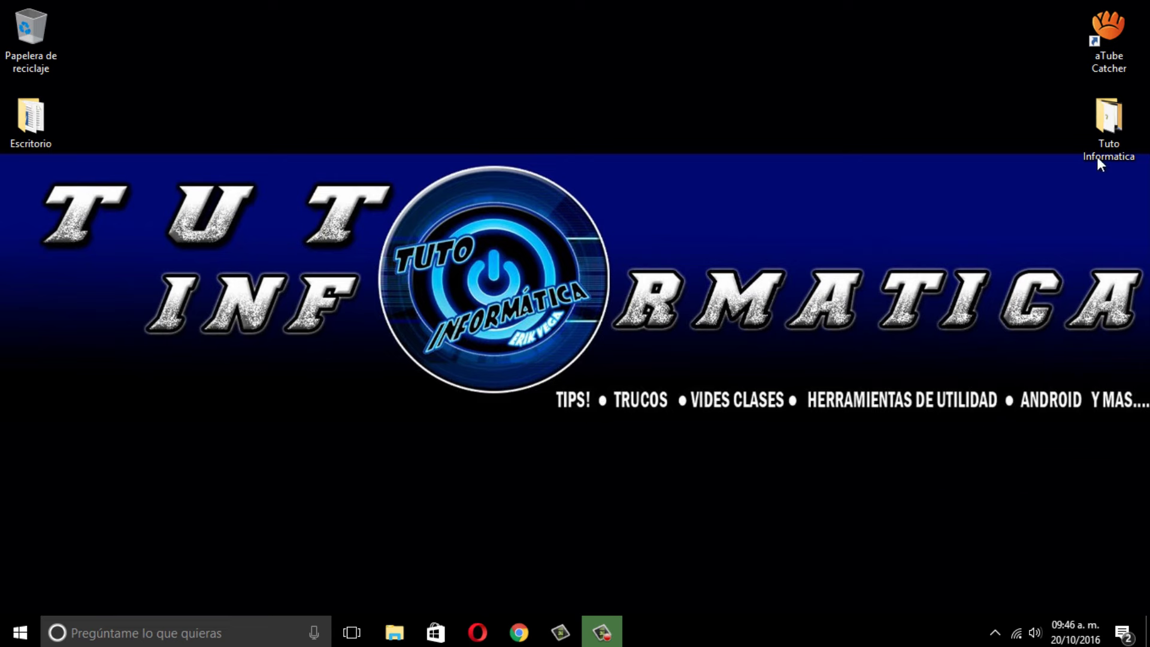
# Step: Open the Tuto Informatica folder, delete the Banner Youtbe 2 Photoshop file and undo that deletion
pyautogui.doubleClick(1101, 134)
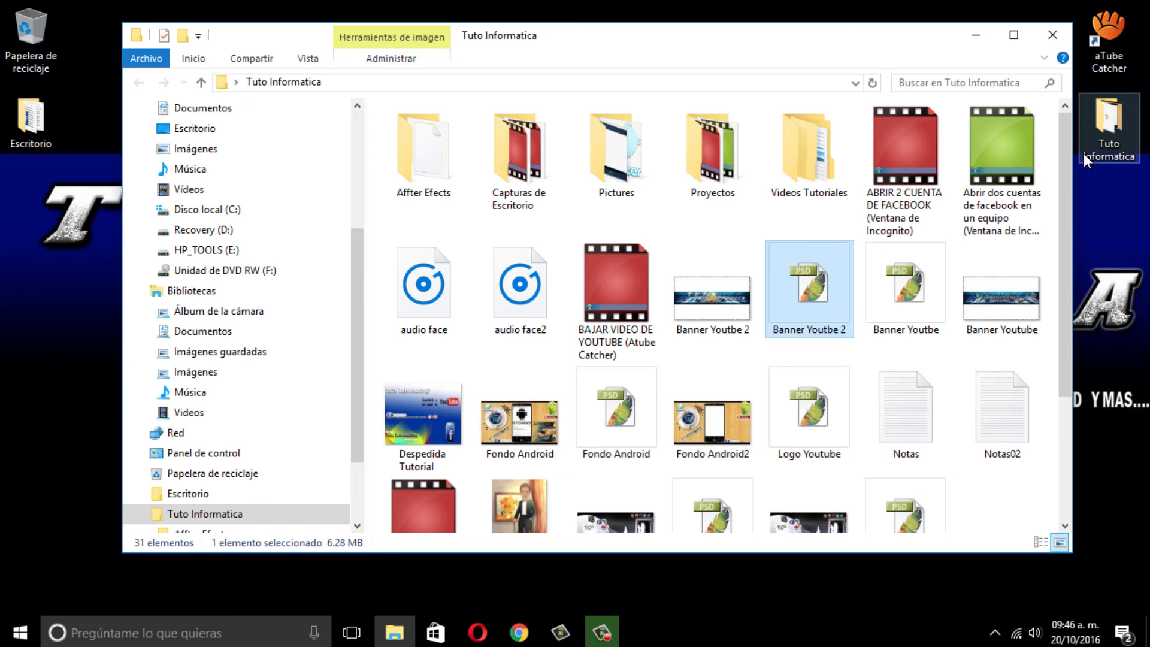
pyautogui.rightClick(821, 301)
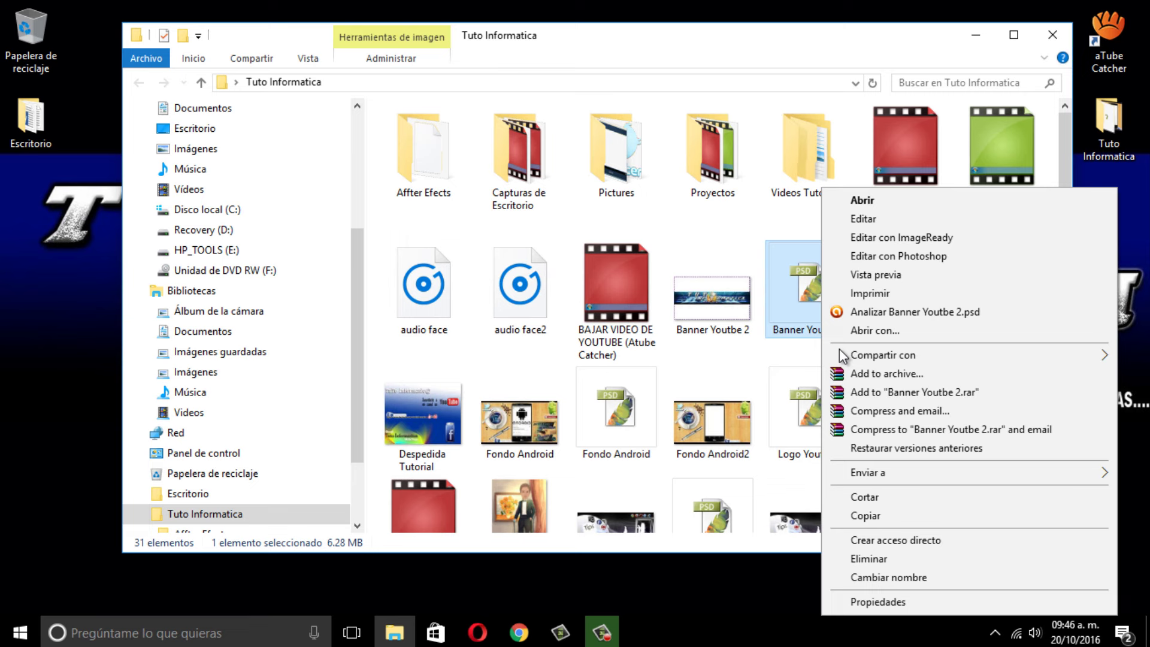
pyautogui.click(889, 557)
pyautogui.press('Delete')
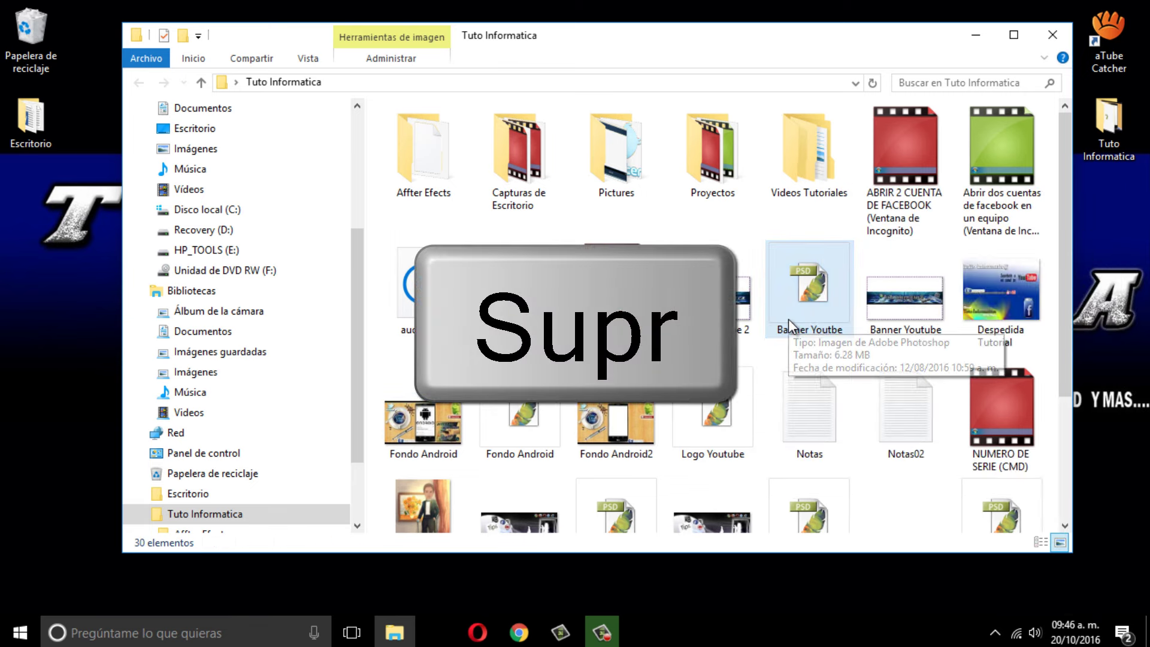
pyautogui.hotkey('ctrl', 'z')
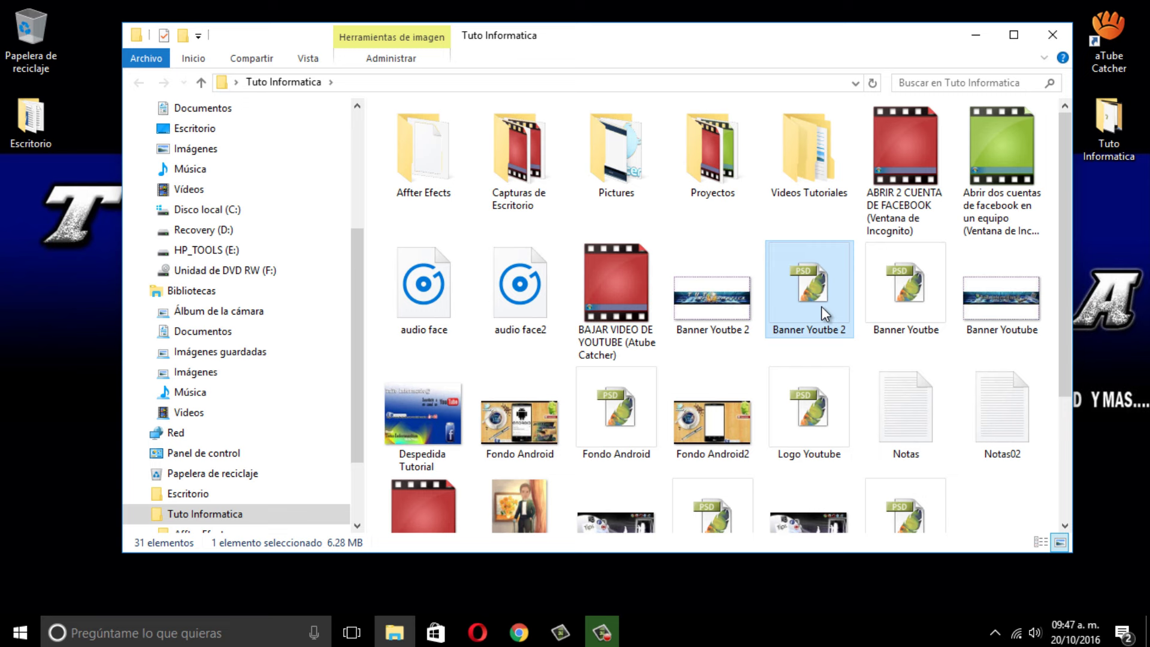
# Step: Send the Banner Youtbe 2 Photoshop file to the Recycle Bin and shift the folder window clear of the desktop's Recycle Bin
pyautogui.rightClick(821, 306)
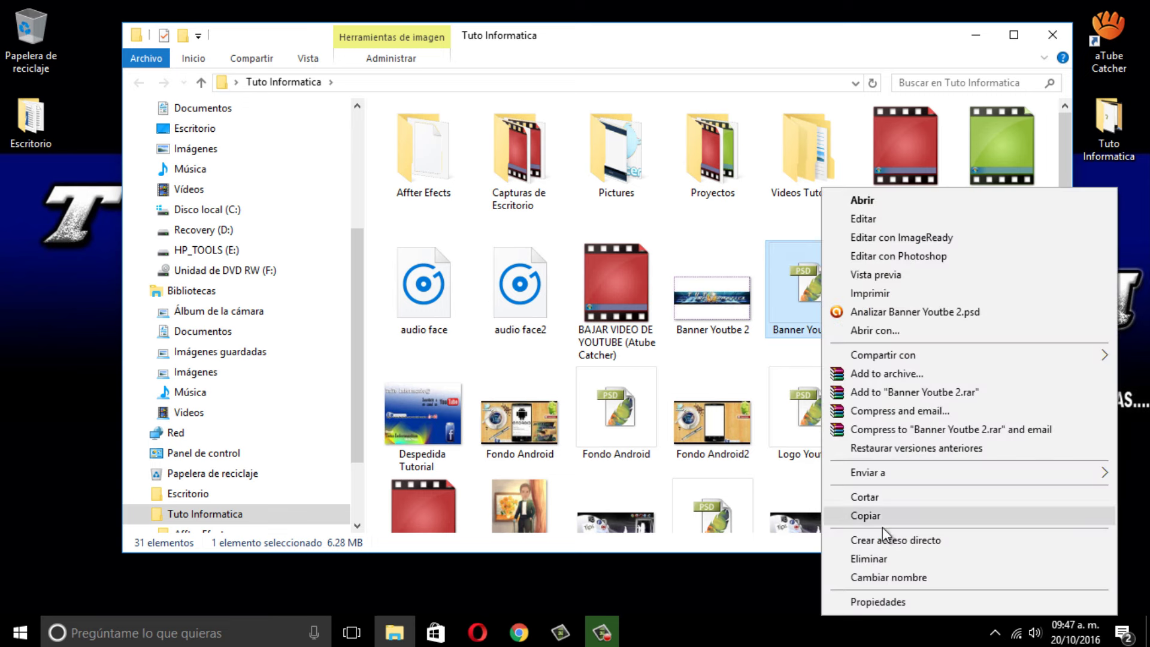
pyautogui.click(880, 558)
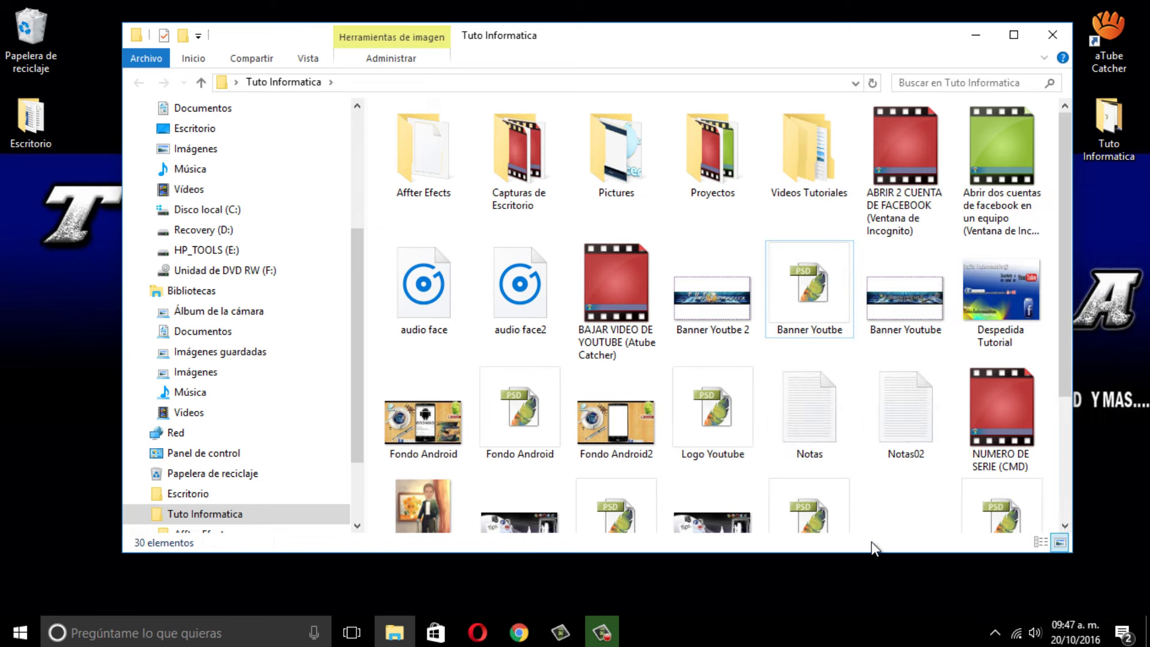
pyautogui.moveTo(655, 46); pyautogui.dragTo(680, 60)
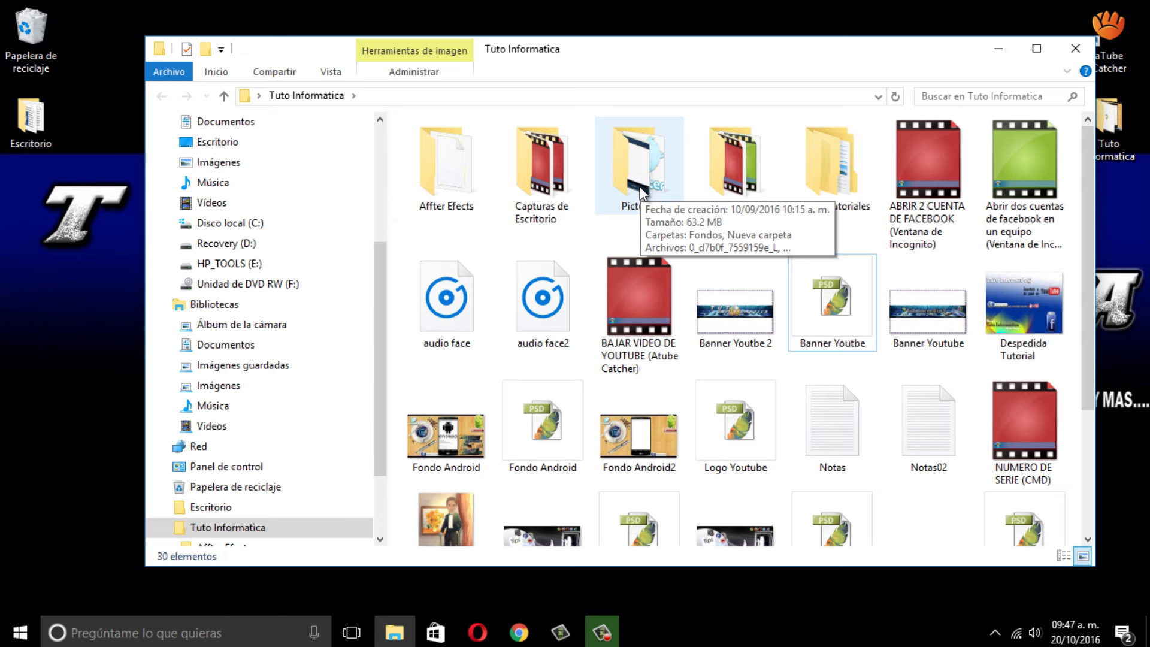
# Step: Restore Banner Youtbe 2 from the Recycle Bin and close the Recycle Bin window
pyautogui.click(36, 39)
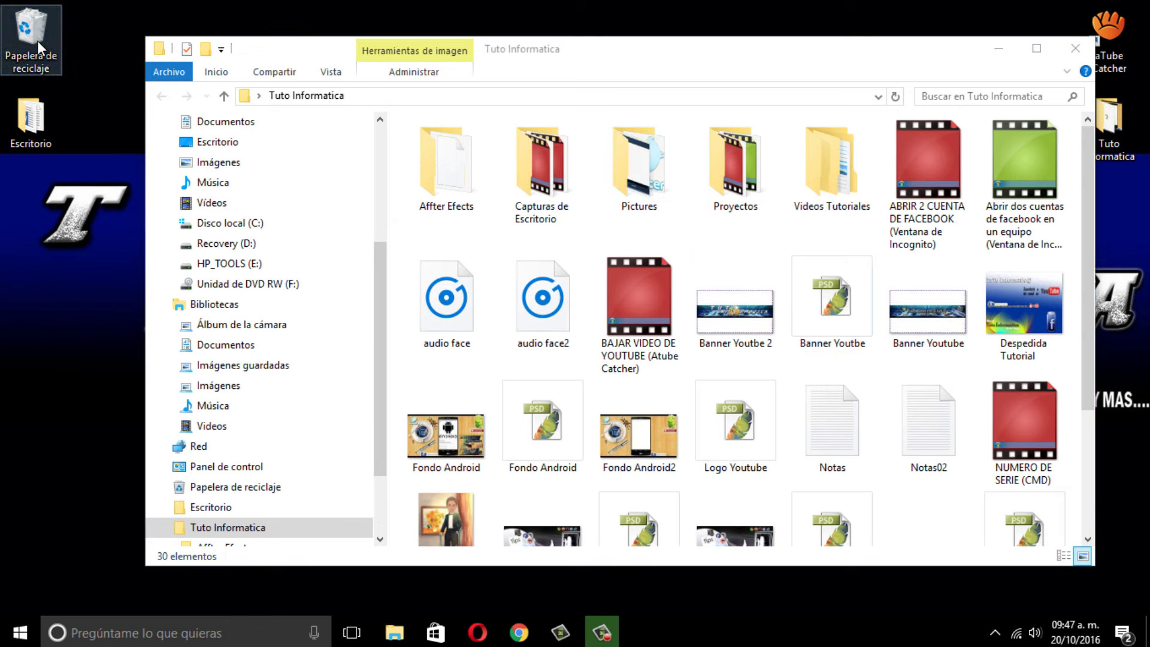
pyautogui.doubleClick(37, 41)
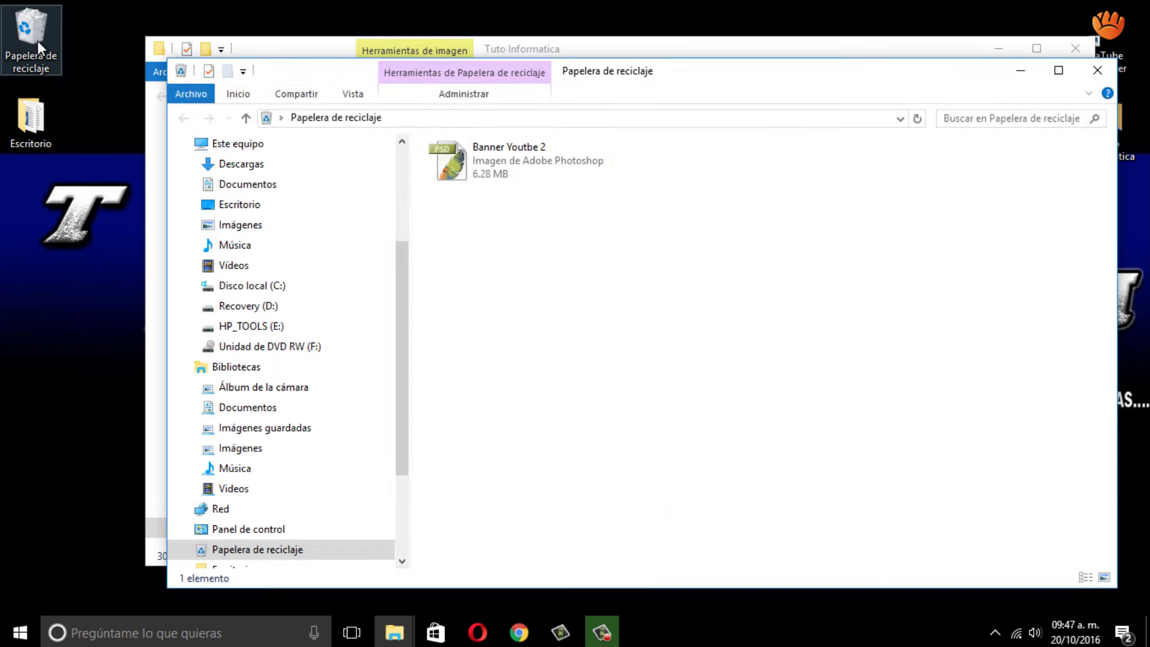
pyautogui.click(482, 156)
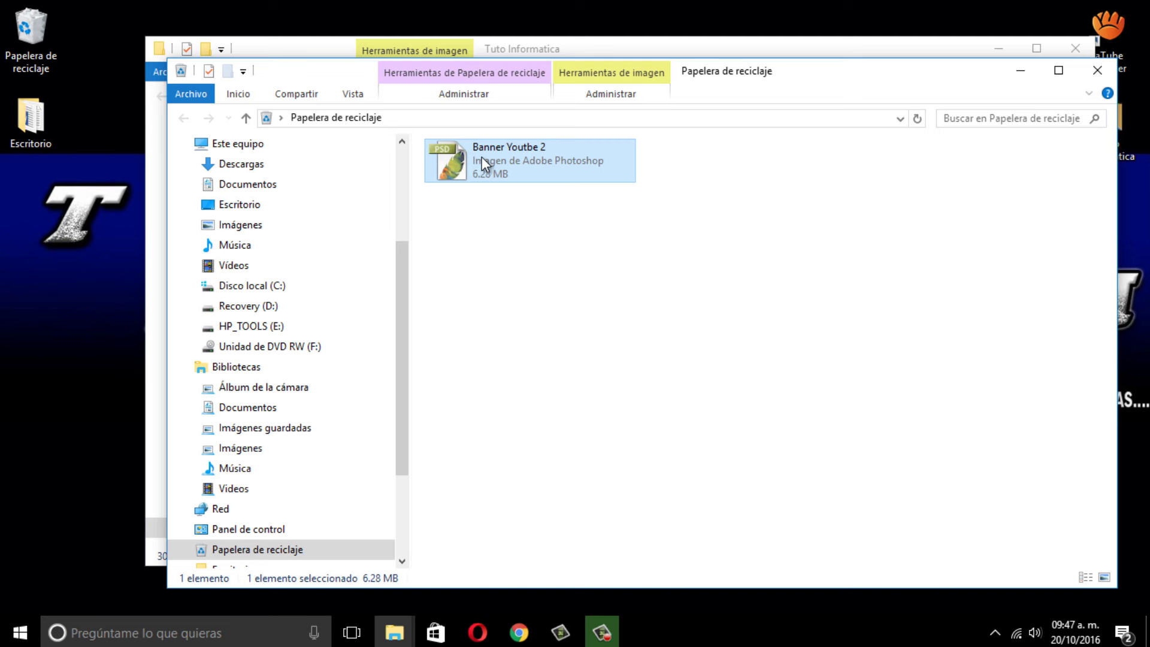
pyautogui.rightClick(481, 157)
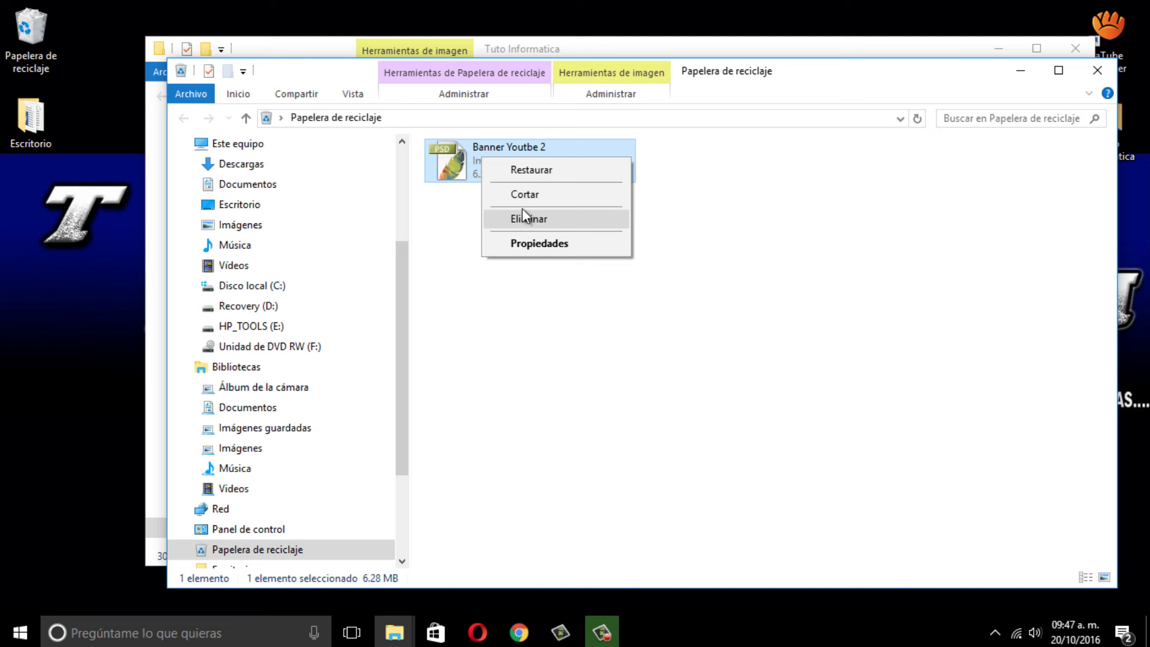
pyautogui.click(554, 172)
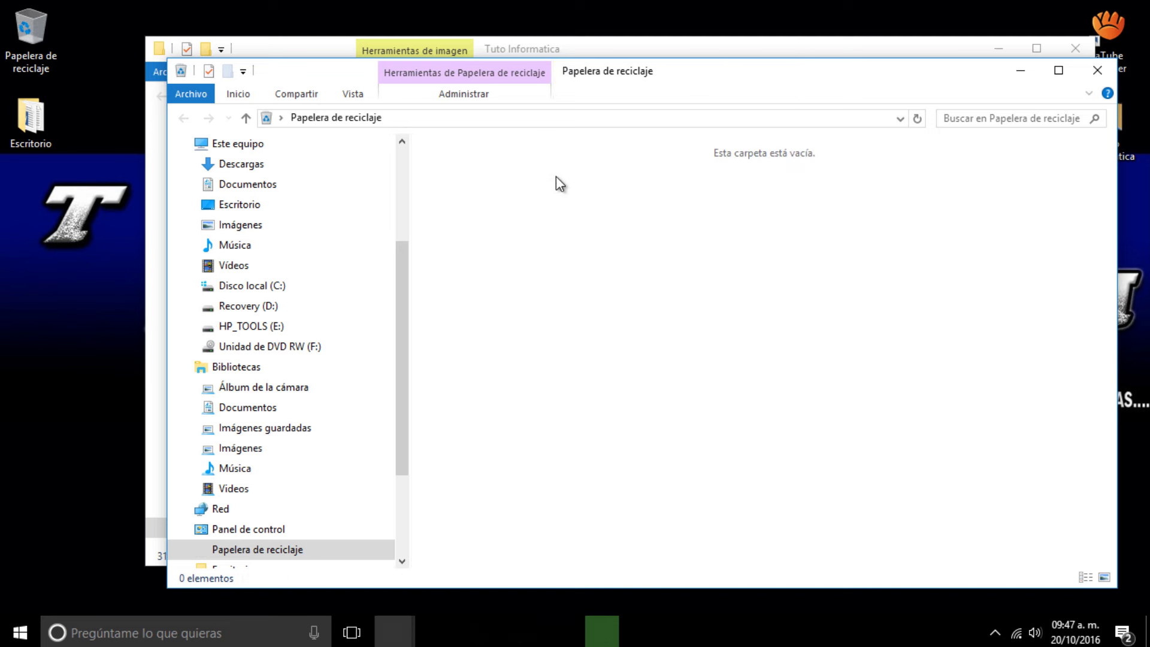
pyautogui.click(1096, 73)
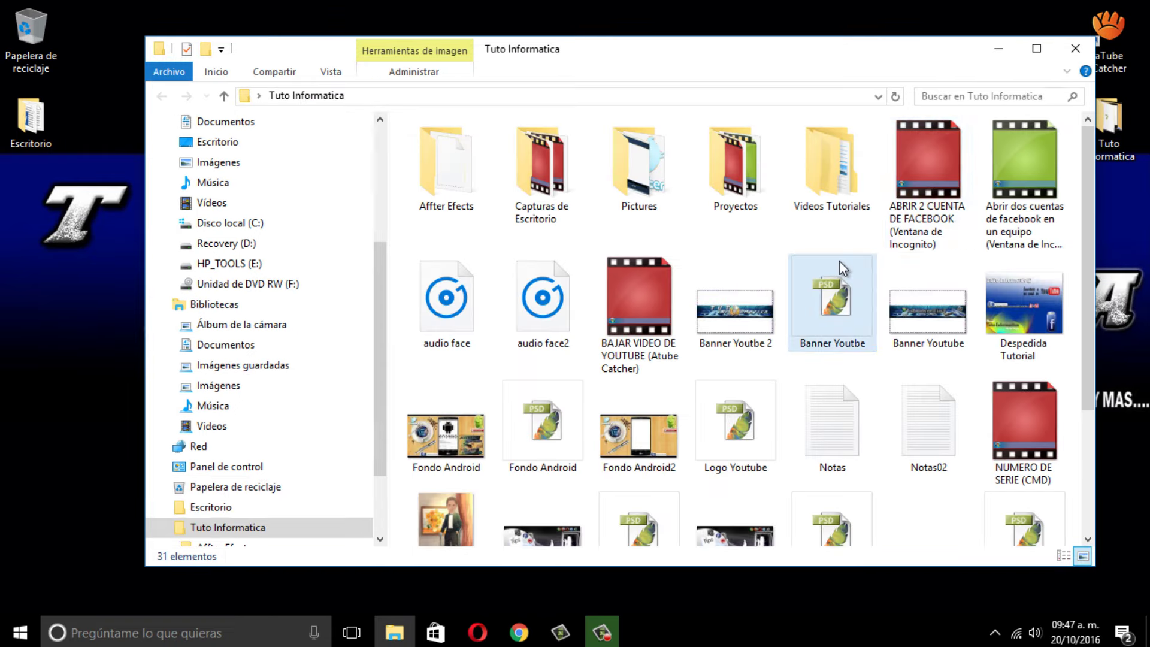
# Step: Permanently delete the Notas02 text file from the Tuto Informatica folder
pyautogui.moveTo(839, 269)
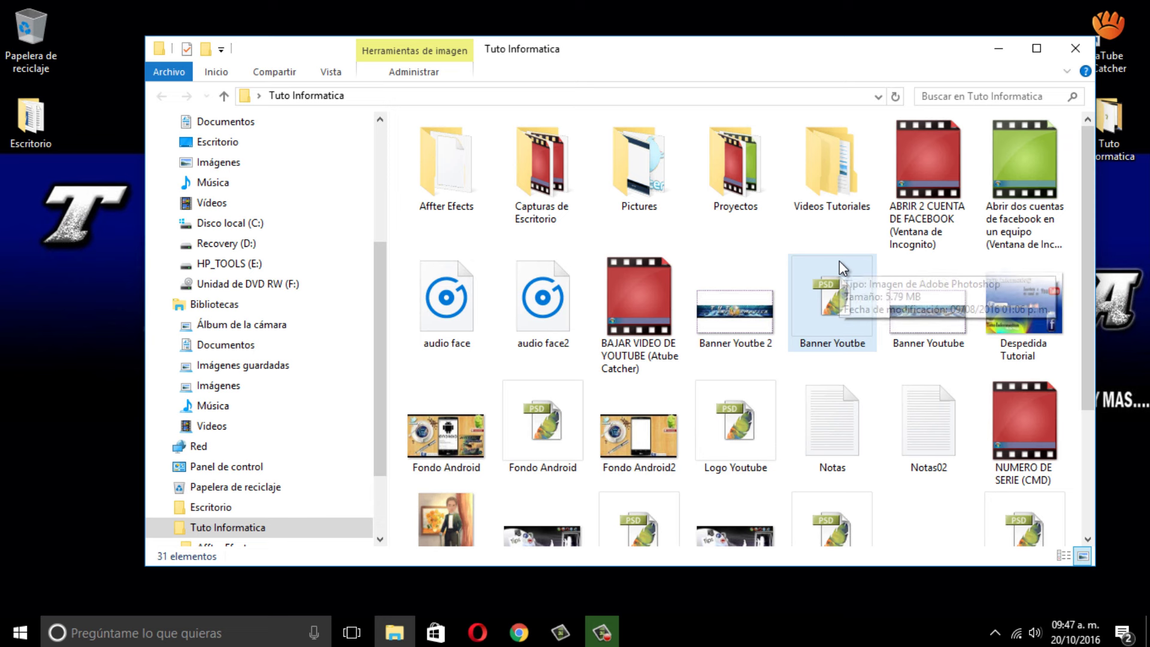
pyautogui.click(817, 301)
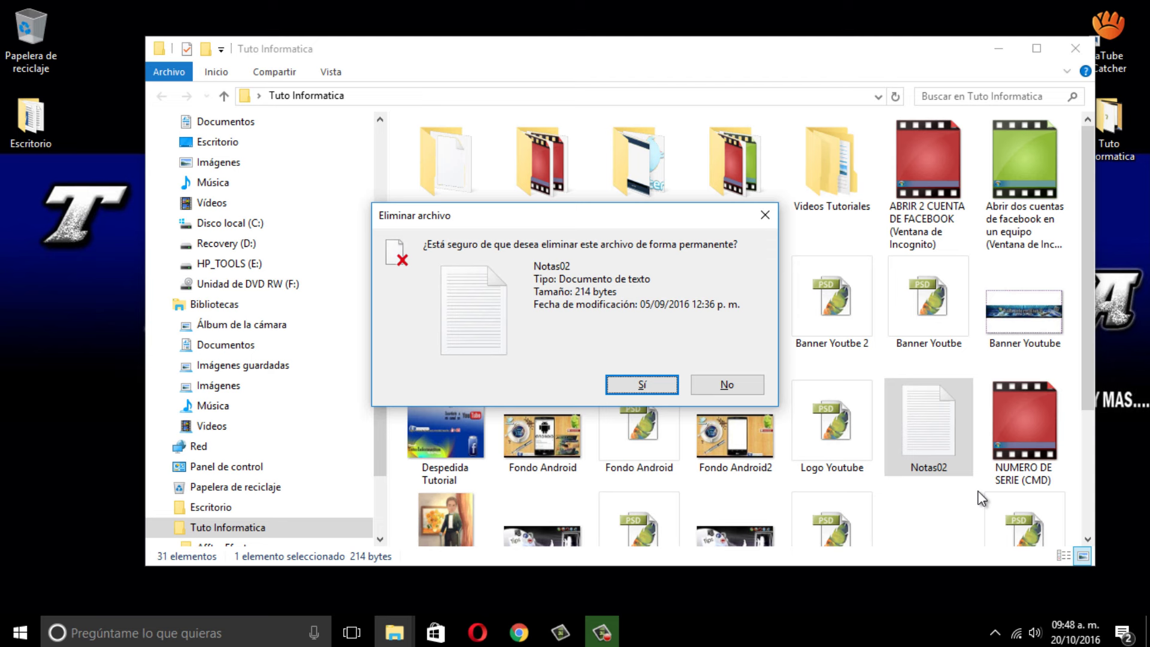
pyautogui.click(640, 388)
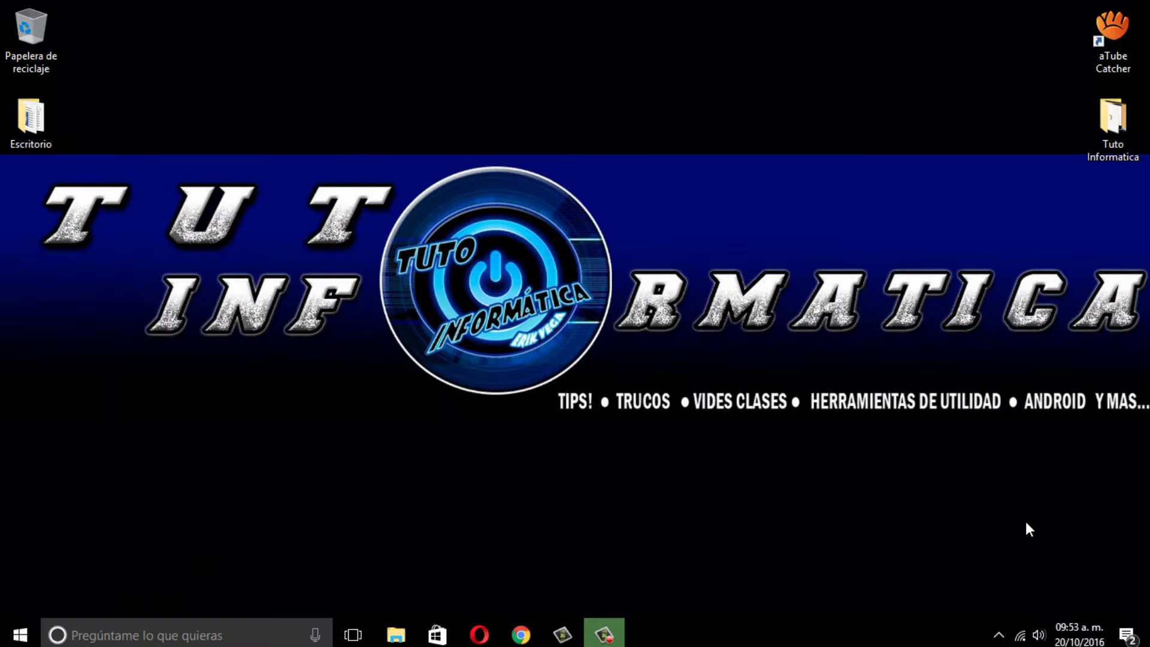
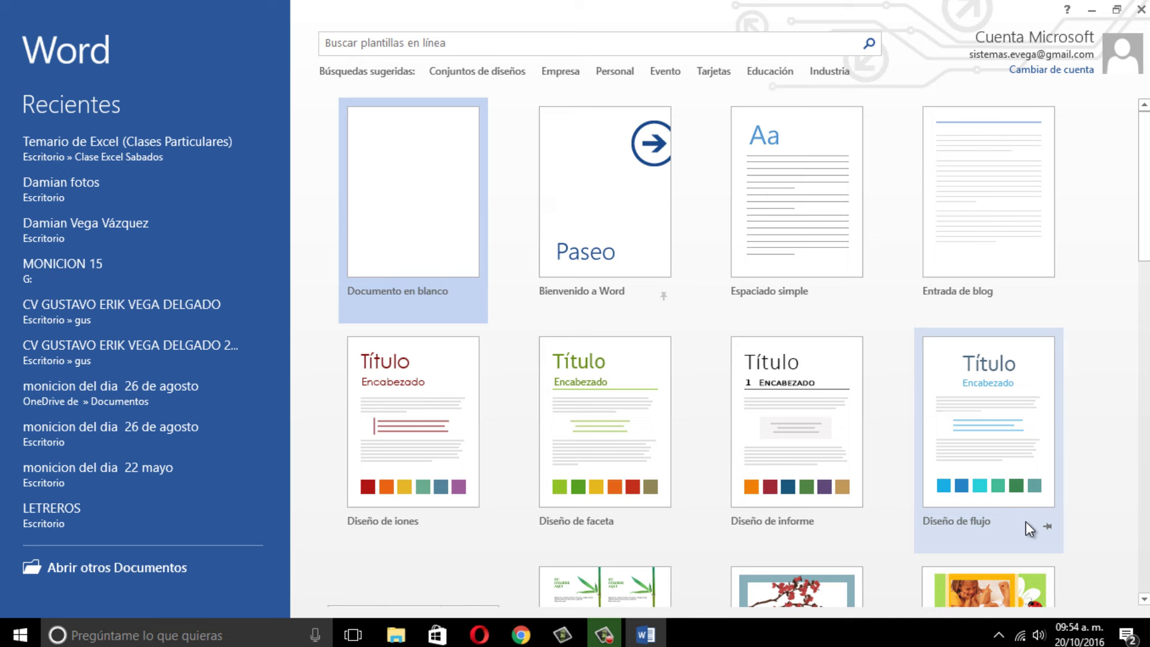
# Step: Launch Excel through the Run dialog with the command excel
pyautogui.press('super+r')
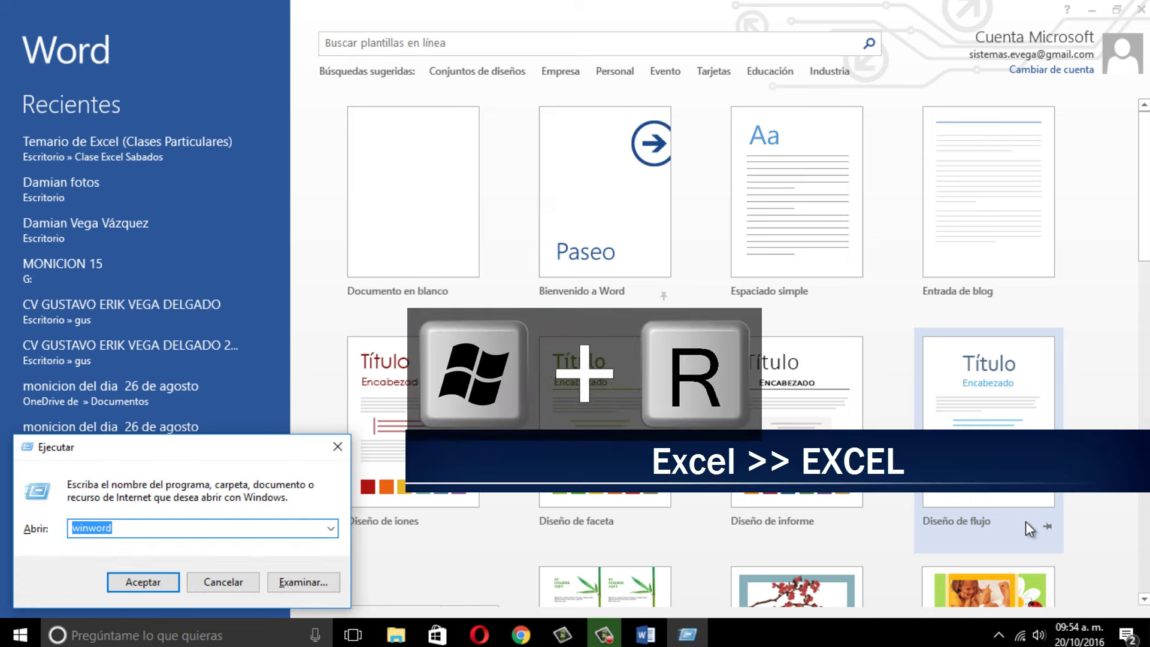
pyautogui.write('excel')
pyautogui.press('Return')
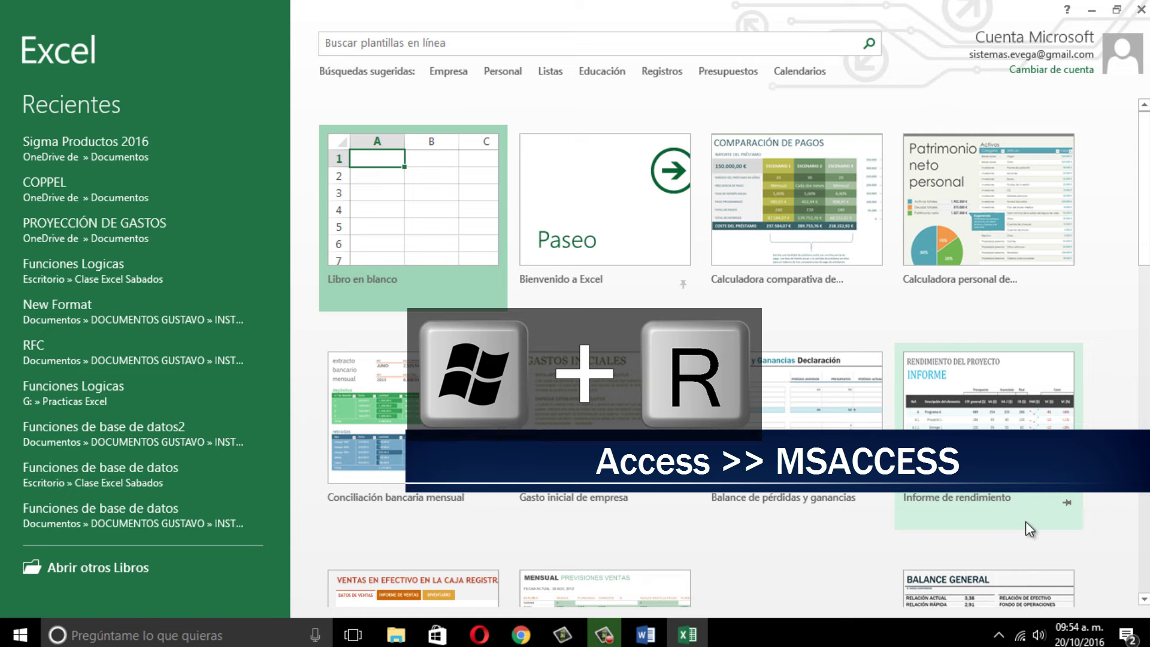
# Step: Launch Access through the Run dialog with the command msaccess
pyautogui.press('super+r')
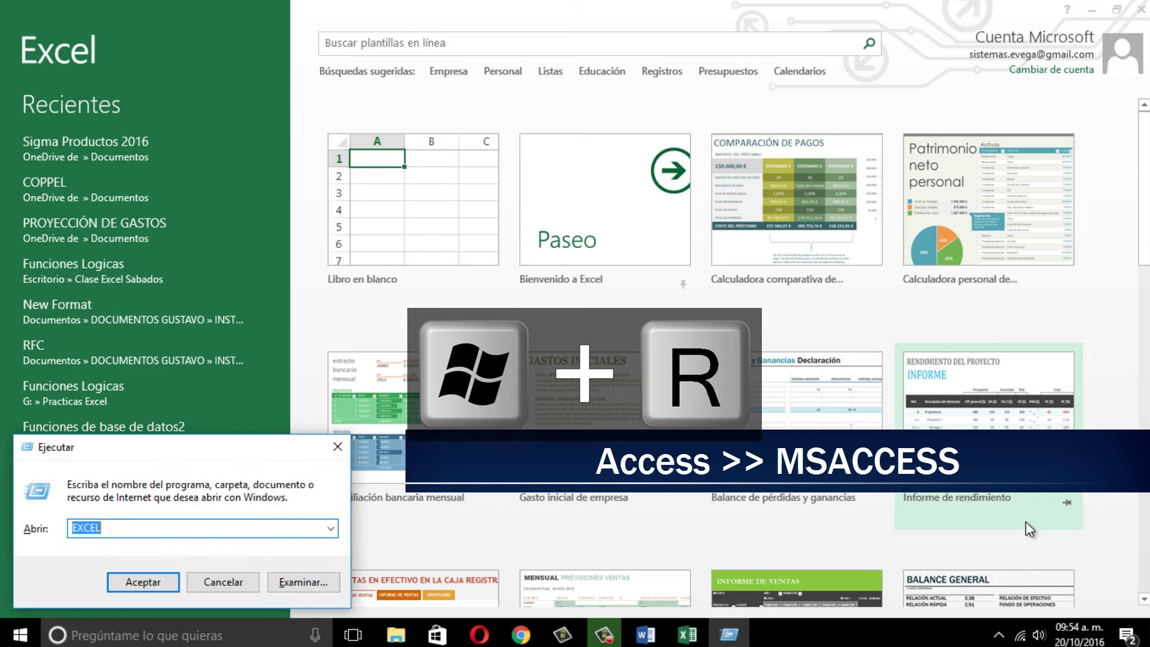
pyautogui.write('m')
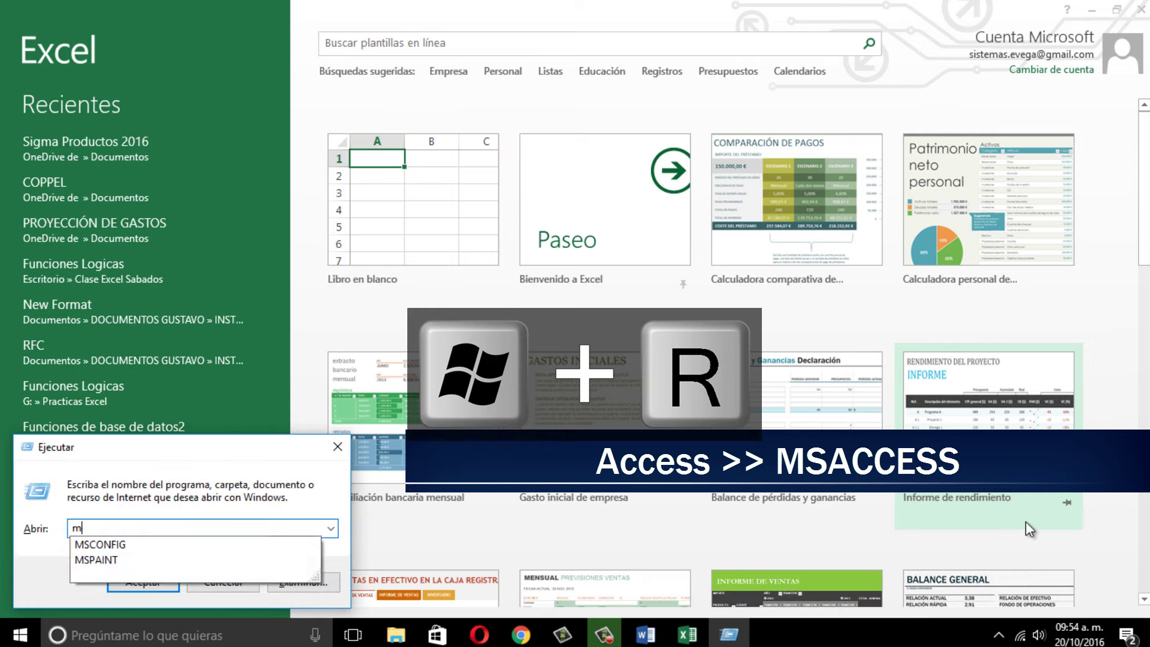
pyautogui.write('saccess')
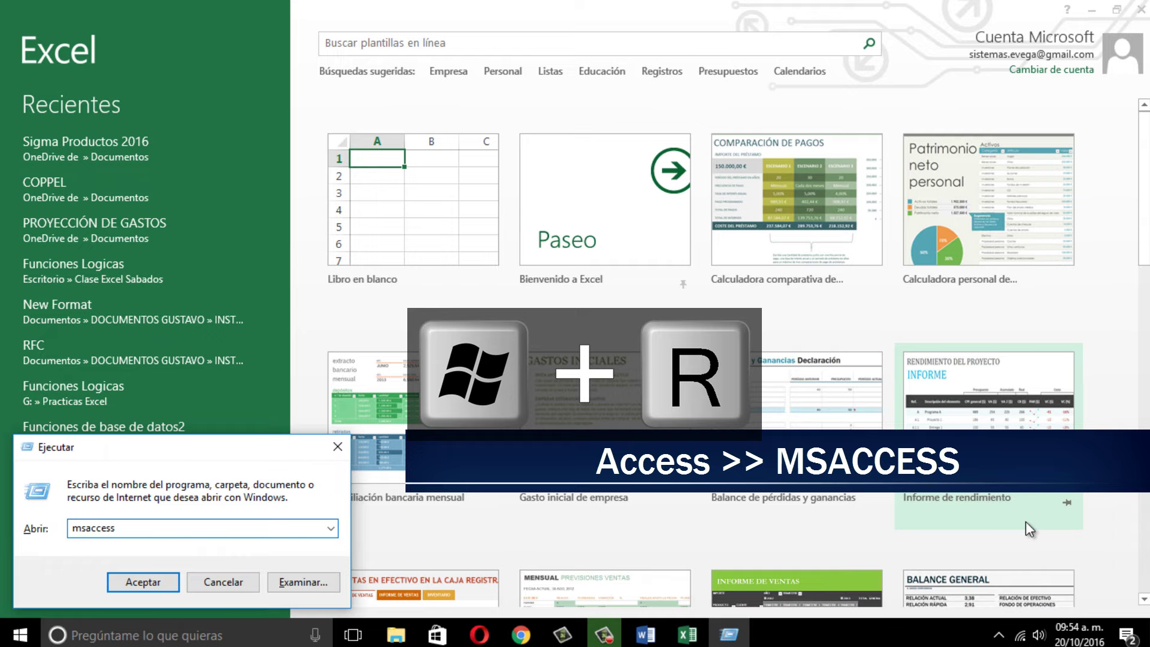
pyautogui.hotkey('ctrl', 'a')
pyautogui.press('Return')
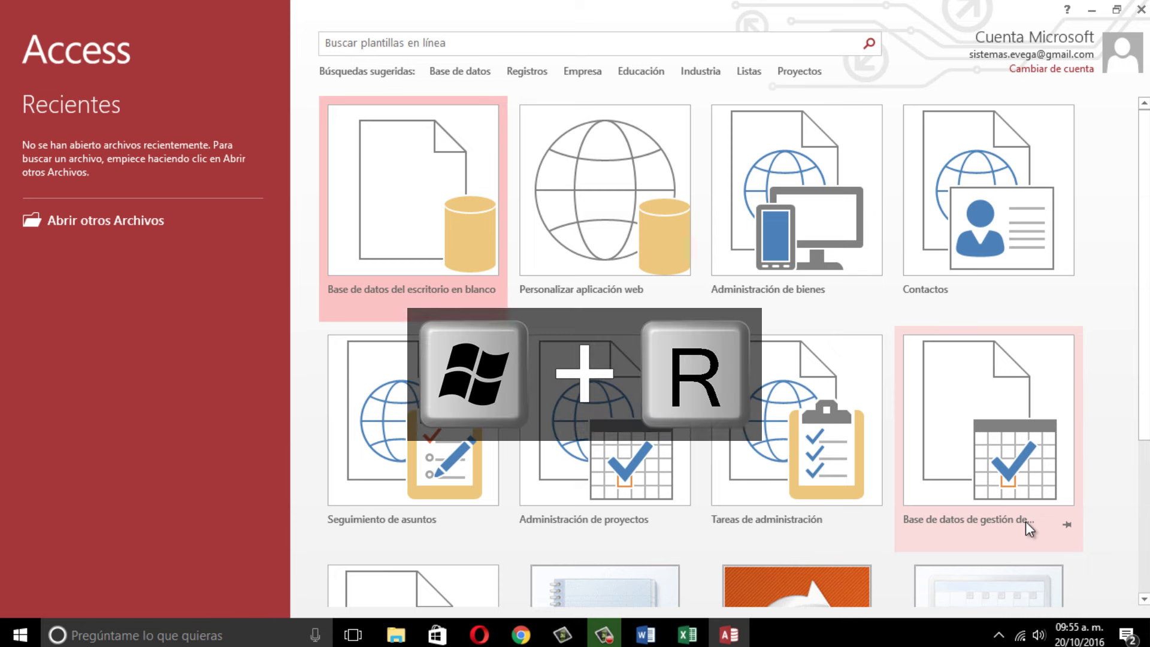
# Step: Launch the calculator through the Run dialog with the command calc
pyautogui.press('super+r')
pyautogui.write('calc')
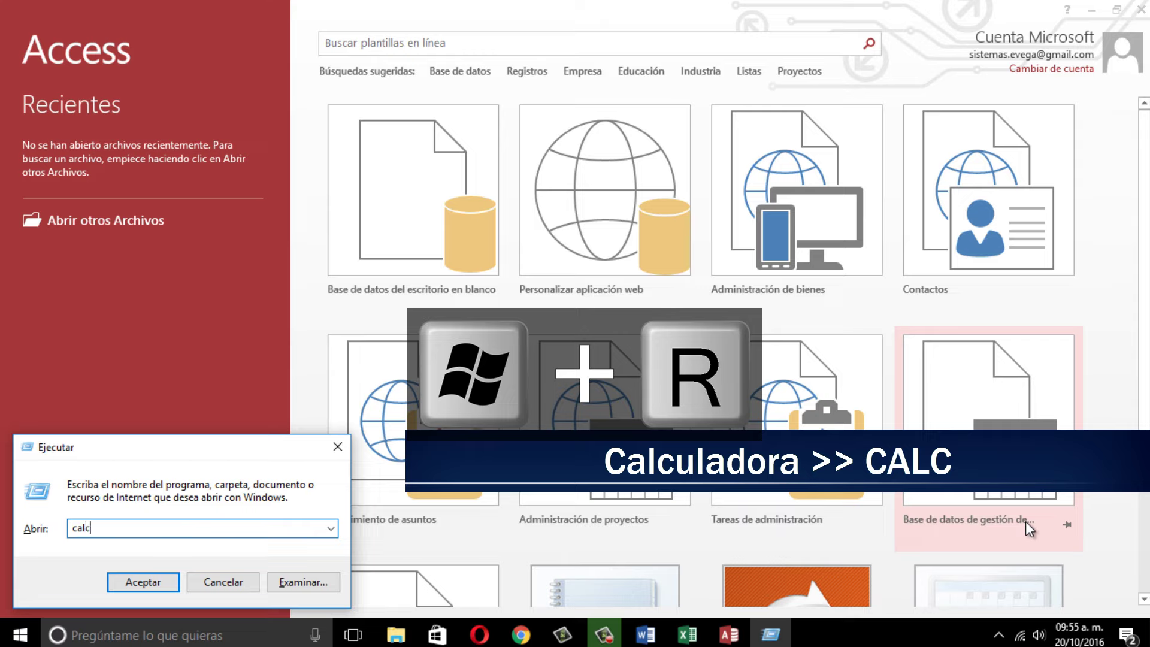
pyautogui.press('Return')
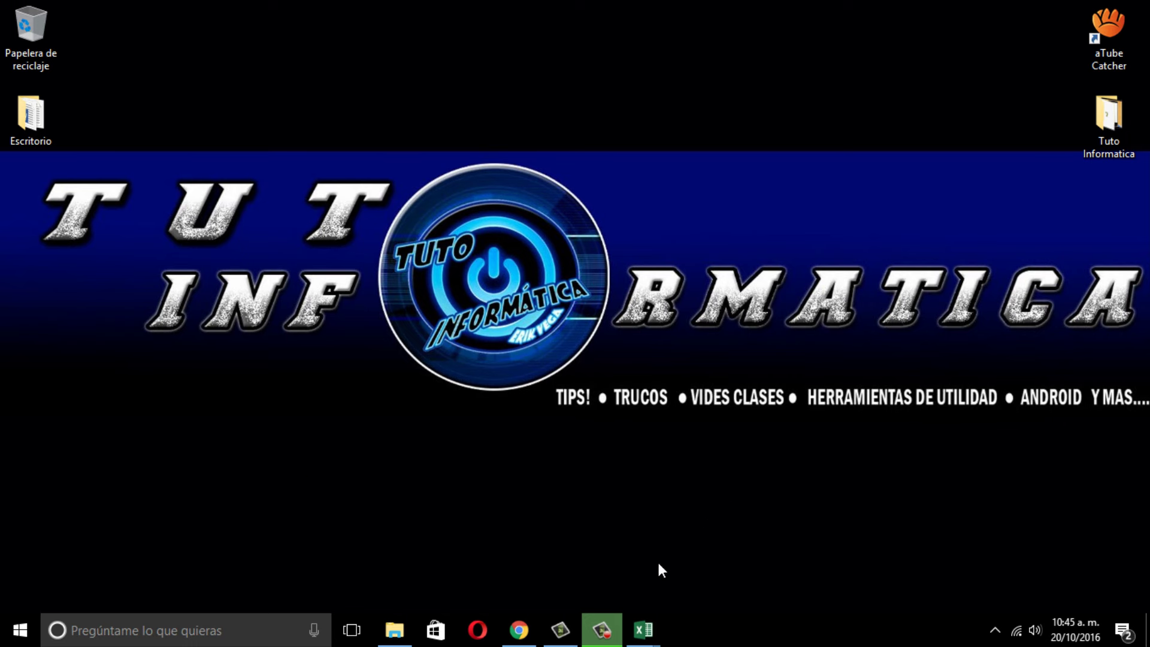
# Step: Preview the two open Excel workbooks, and switch from the YouTube window in Chrome to the Tuto Informatica folder
pyautogui.moveTo(643, 630)
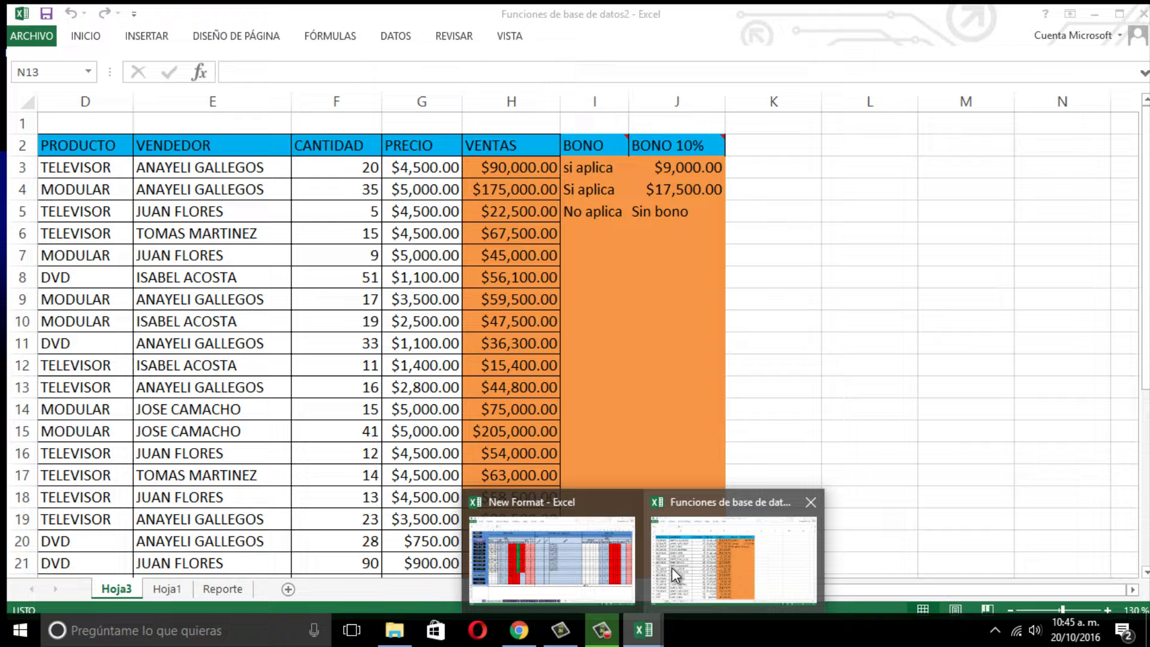
pyautogui.moveTo(632, 590)
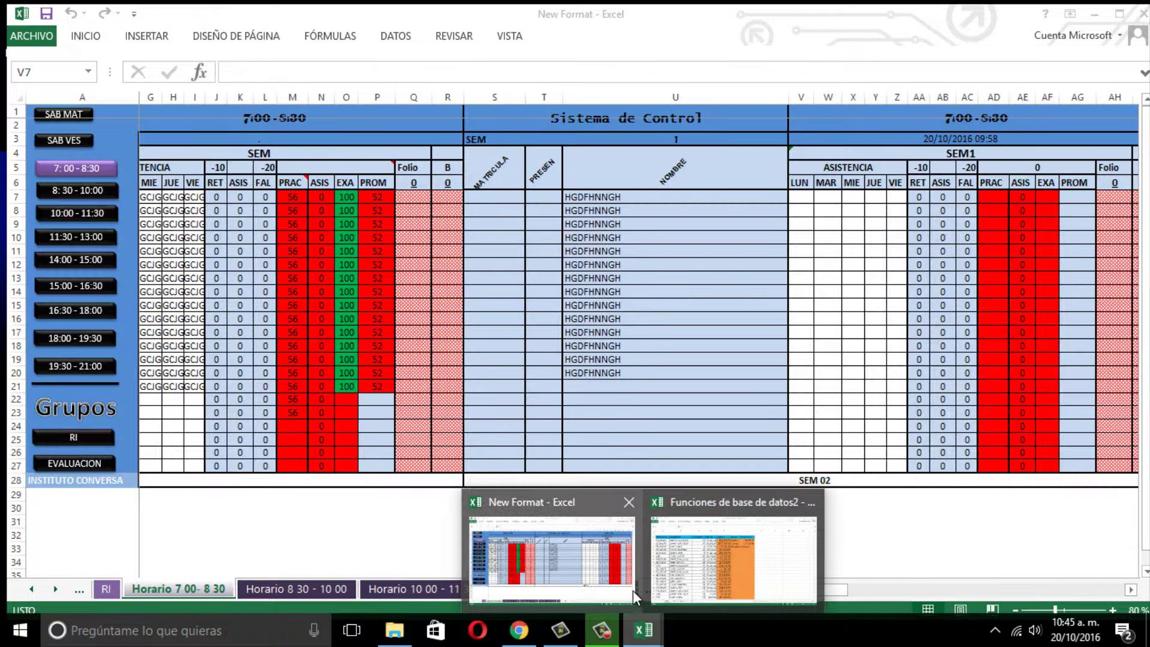
pyautogui.click(518, 629)
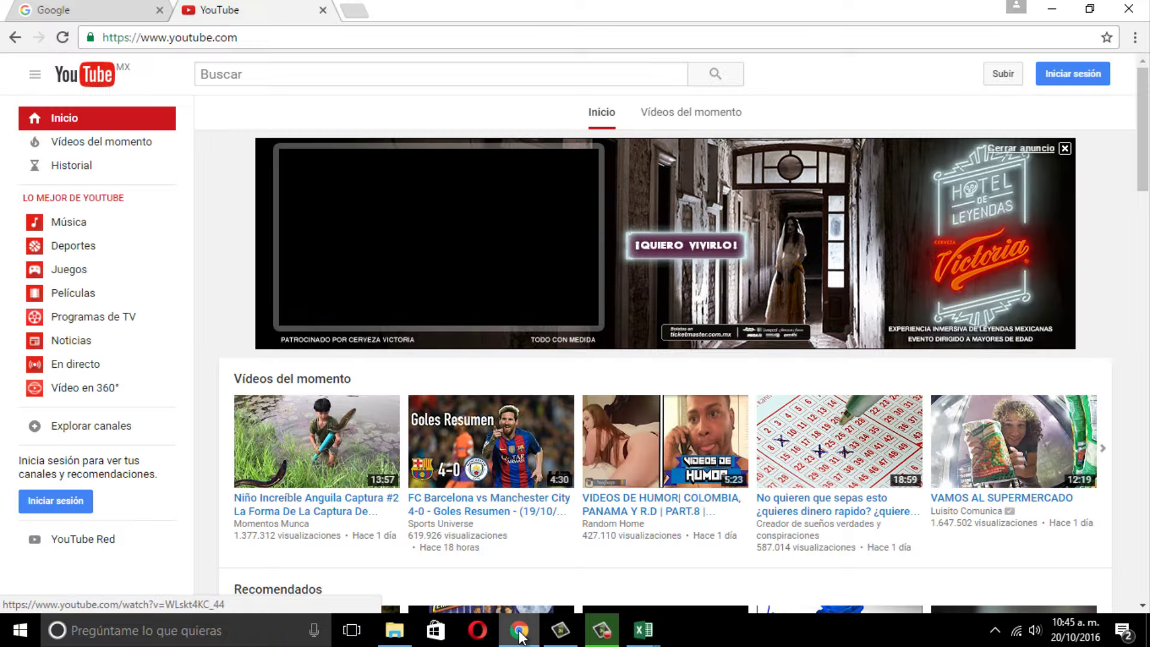
pyautogui.click(518, 630)
pyautogui.click(395, 630)
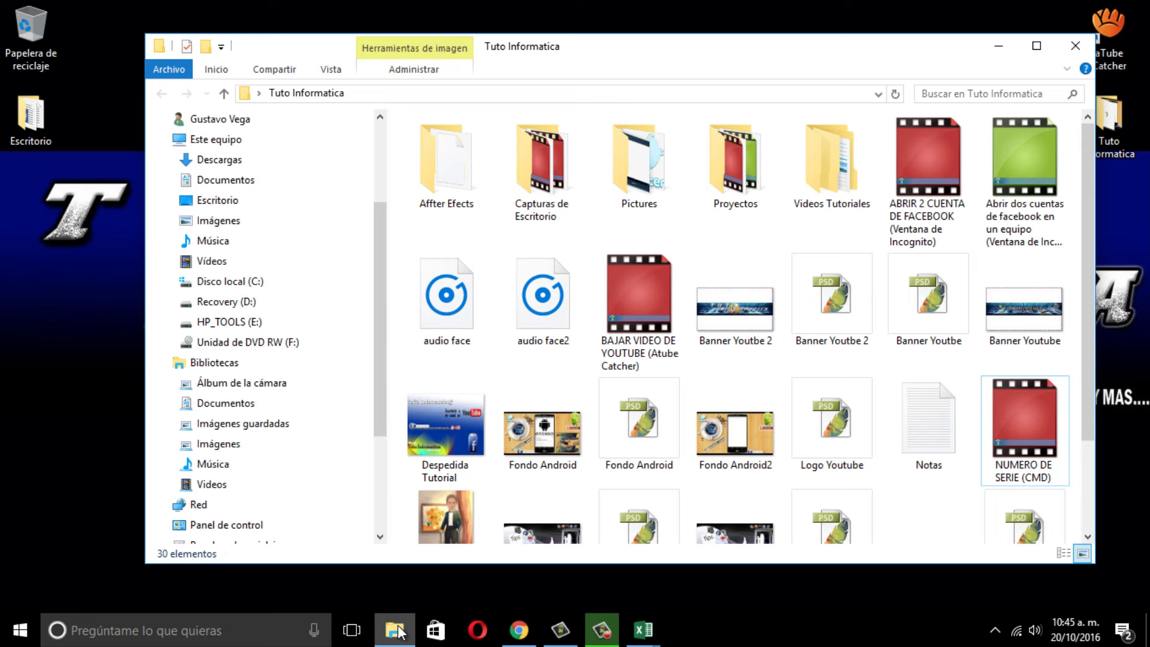
# Step: Switch to the YouTube window in Chrome and back to the Tuto Informatica folder
pyautogui.hotkey('alt', 'Tab')
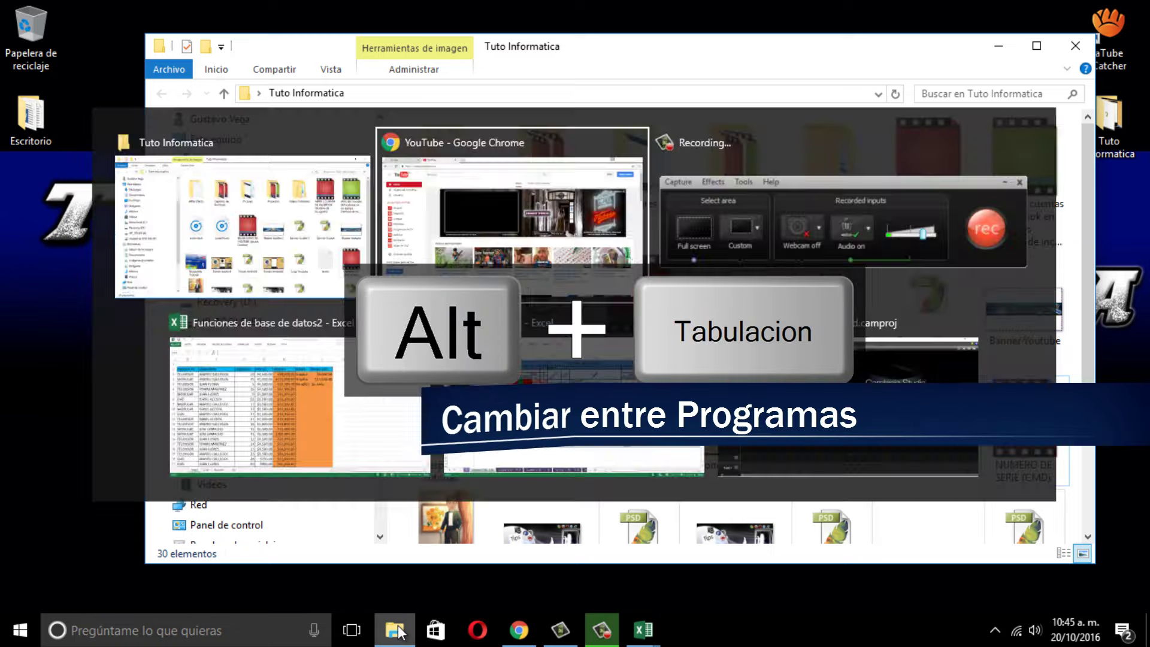
pyautogui.hotkey('alt', 'Tab')
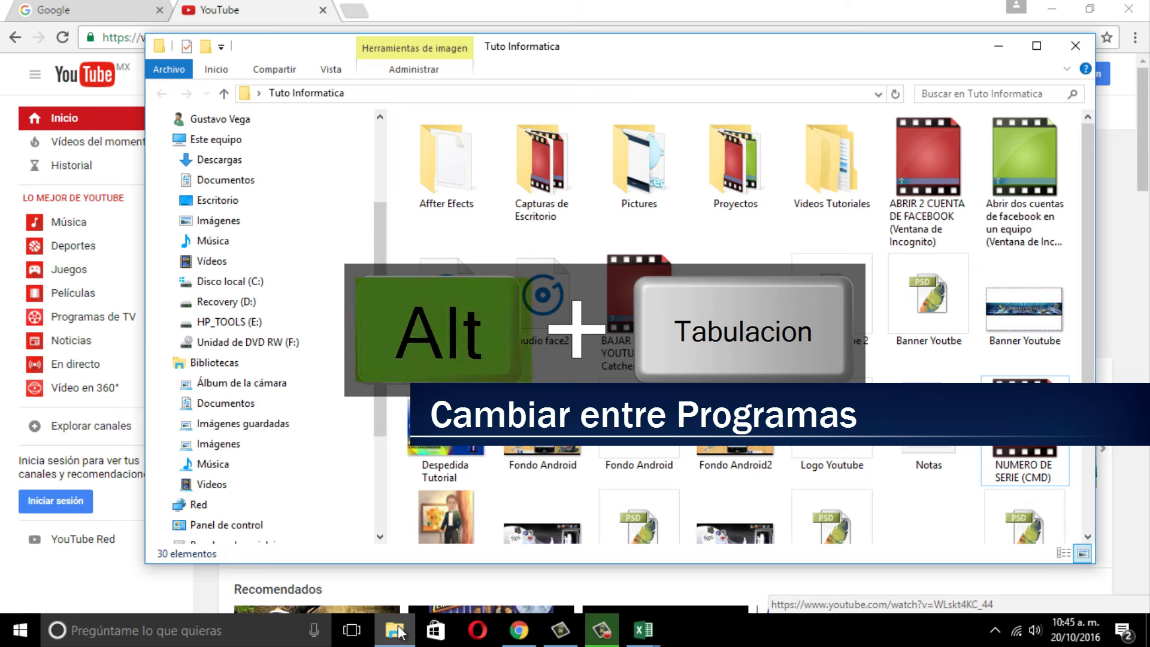
# Step: Cycle through all the open windows in the task switcher, then dismiss it without choosing one
pyautogui.hotkey('alt', 'Tab')
pyautogui.hotkey('alt', 'Tab')
pyautogui.hotkey('alt', 'Tab')
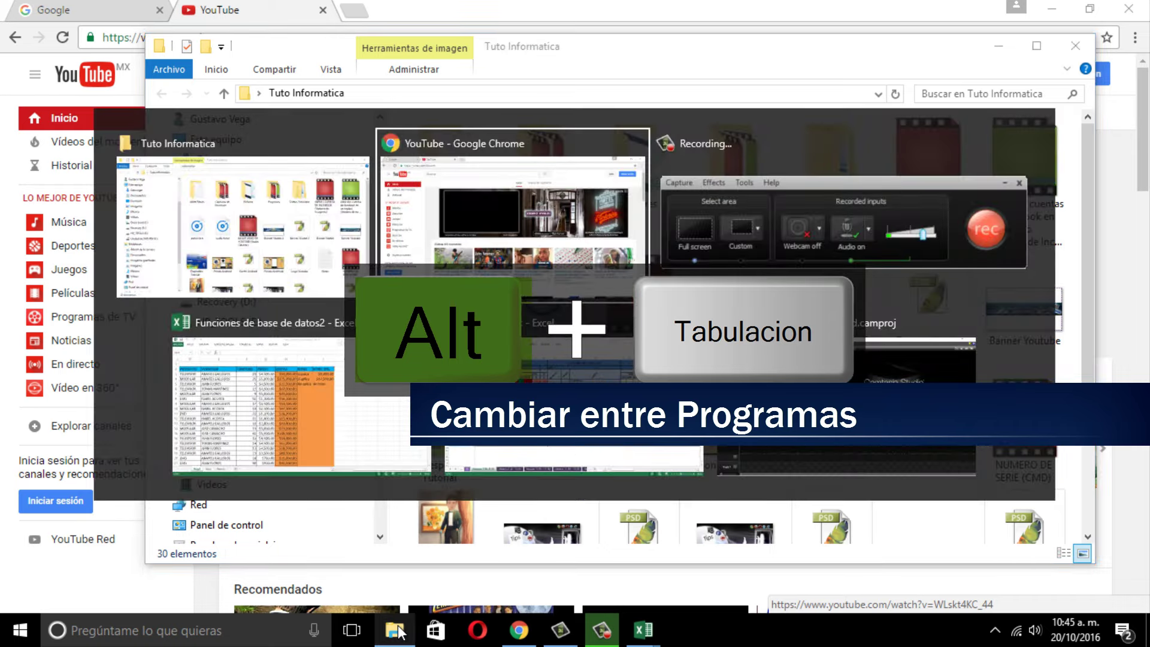
pyautogui.hotkey('alt', 'Tab')
pyautogui.hotkey('alt', 'Tab')
pyautogui.hotkey('alt', 'Tab')
pyautogui.hotkey('alt', 'Tab')
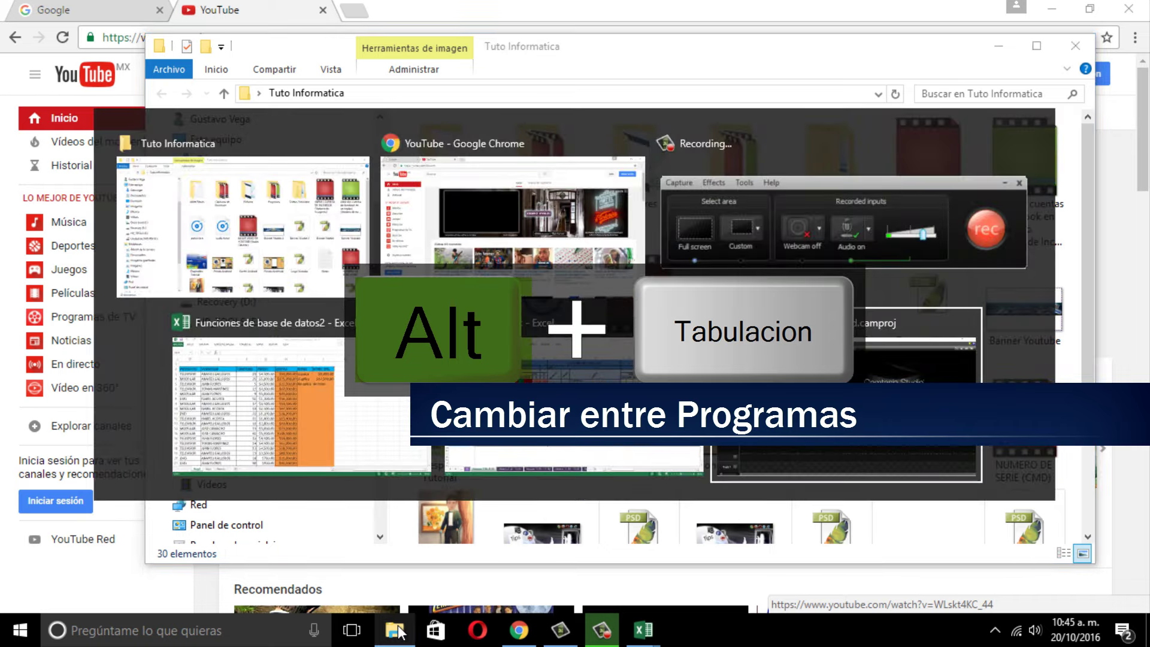
pyautogui.hotkey('alt', 'Tab')
pyautogui.hotkey('alt', 'Tab')
pyautogui.hotkey('alt', 'Tab')
pyautogui.hotkey('alt', 'Tab')
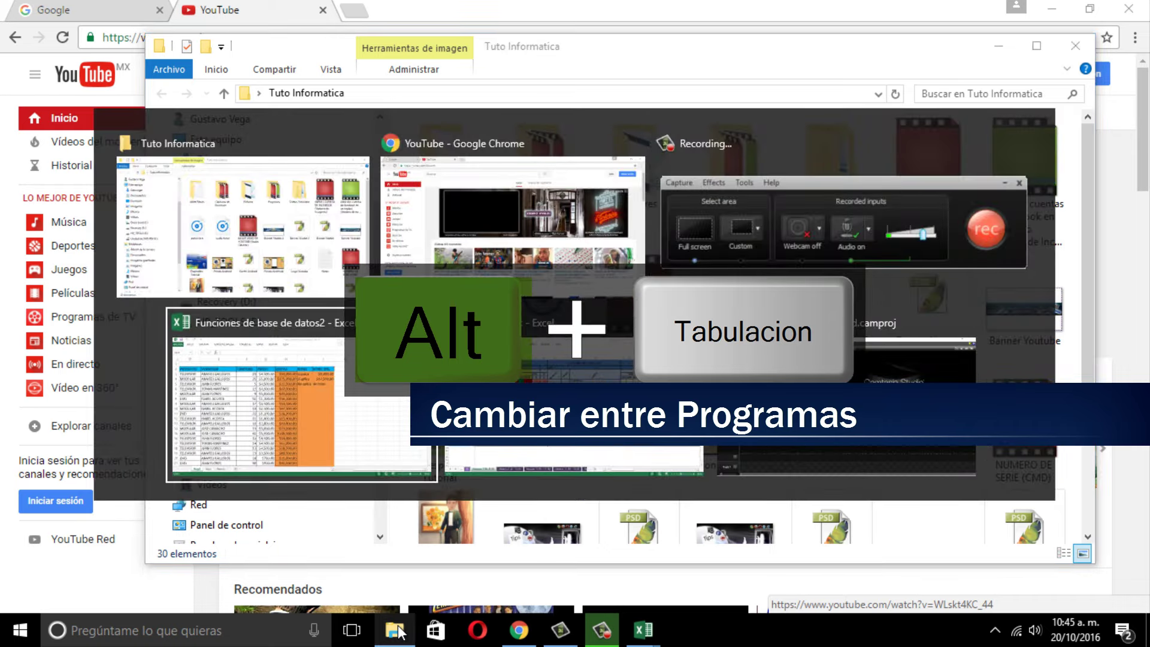
pyautogui.hotkey('alt', 'Tab')
pyautogui.hotkey('alt', 'Tab')
pyautogui.hotkey('alt', 'Tab')
pyautogui.hotkey('alt', 'Tab')
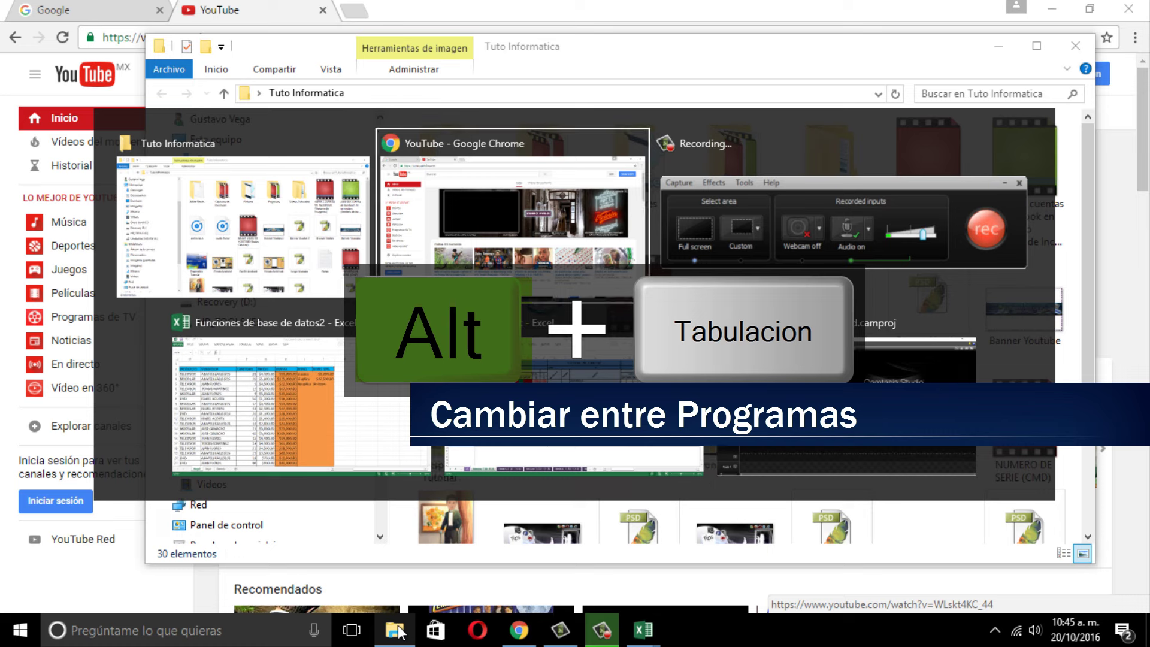
pyautogui.hotkey('alt', 'Tab')
pyautogui.hotkey('alt', 'Tab')
pyautogui.hotkey('alt', 'Tab')
pyautogui.hotkey('alt', 'Tab')
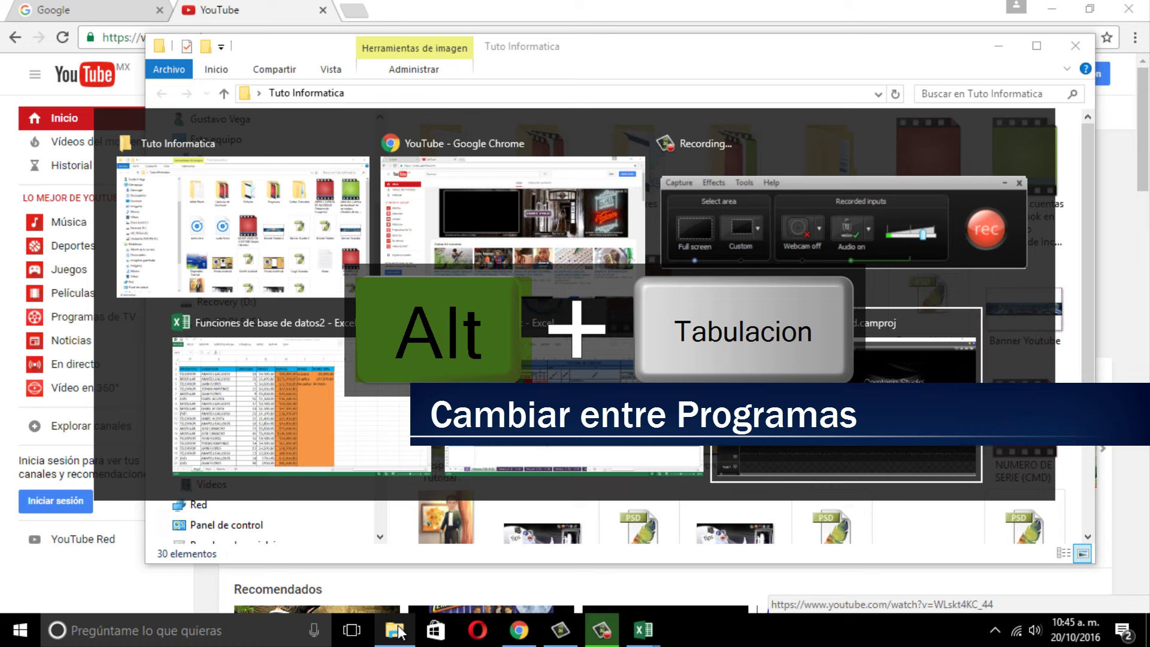
pyautogui.hotkey('alt', 'Tab')
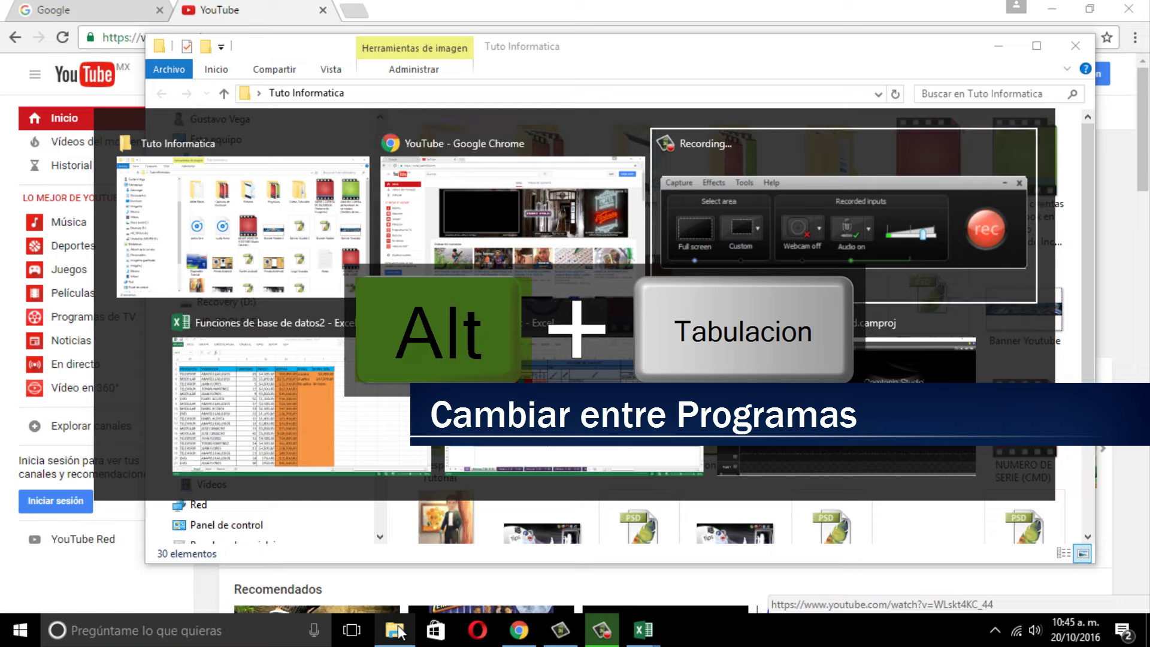
pyautogui.hotkey('alt', 'Tab')
pyautogui.press('Escape')
# Step: Switch to the Chrome window and alternate between its YouTube and Google tabs, returning to YouTube
pyautogui.hotkey('alt', 'Tab')
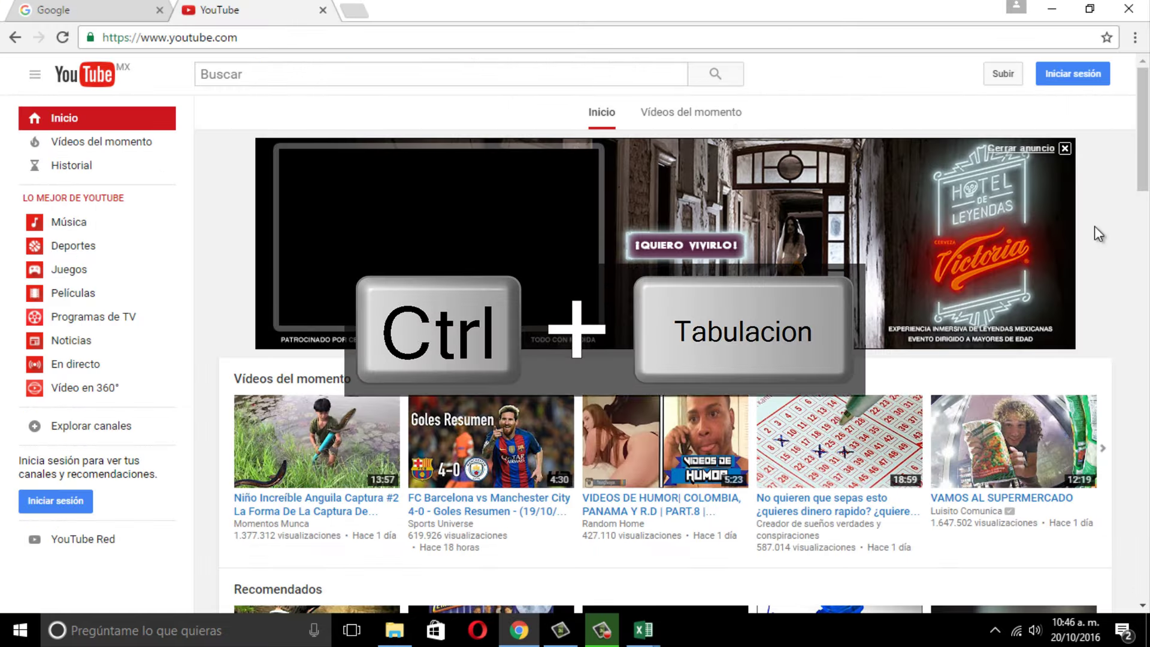
pyautogui.hotkey('ctrl', 'Tab')
pyautogui.hotkey('ctrl', 'Tab')
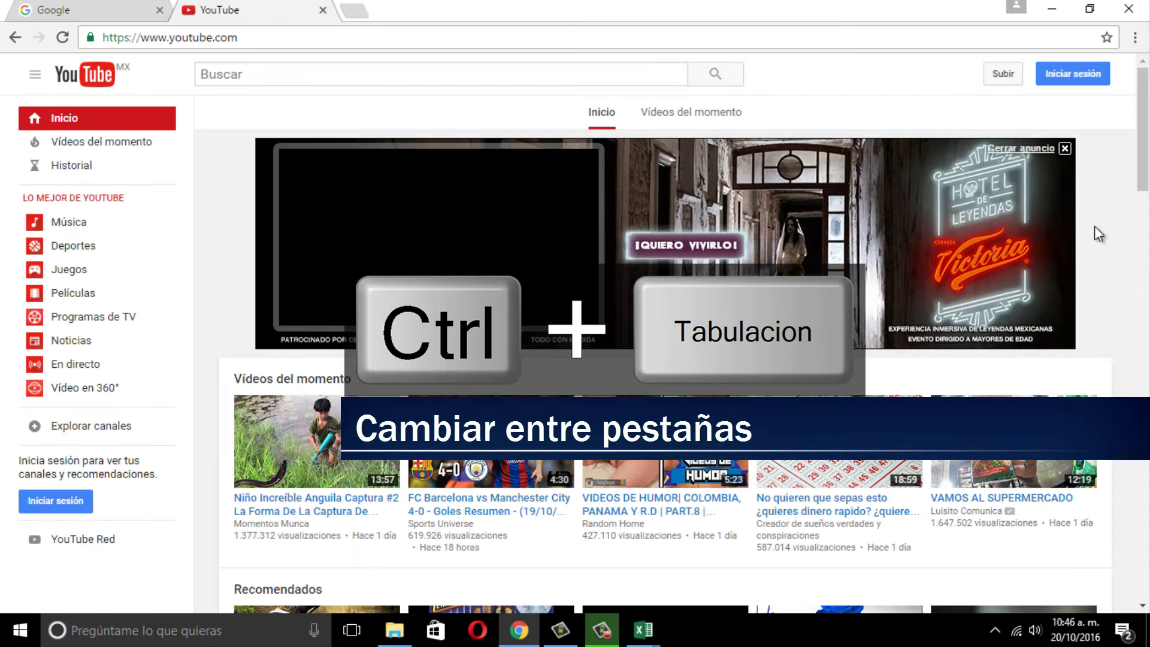
pyautogui.hotkey('ctrl', 'Tab')
pyautogui.hotkey('ctrl', 'Tab')
# Step: Bring up the New Format workbook in Excel and switch between the open workbooks
pyautogui.click(643, 630)
pyautogui.click(623, 568)
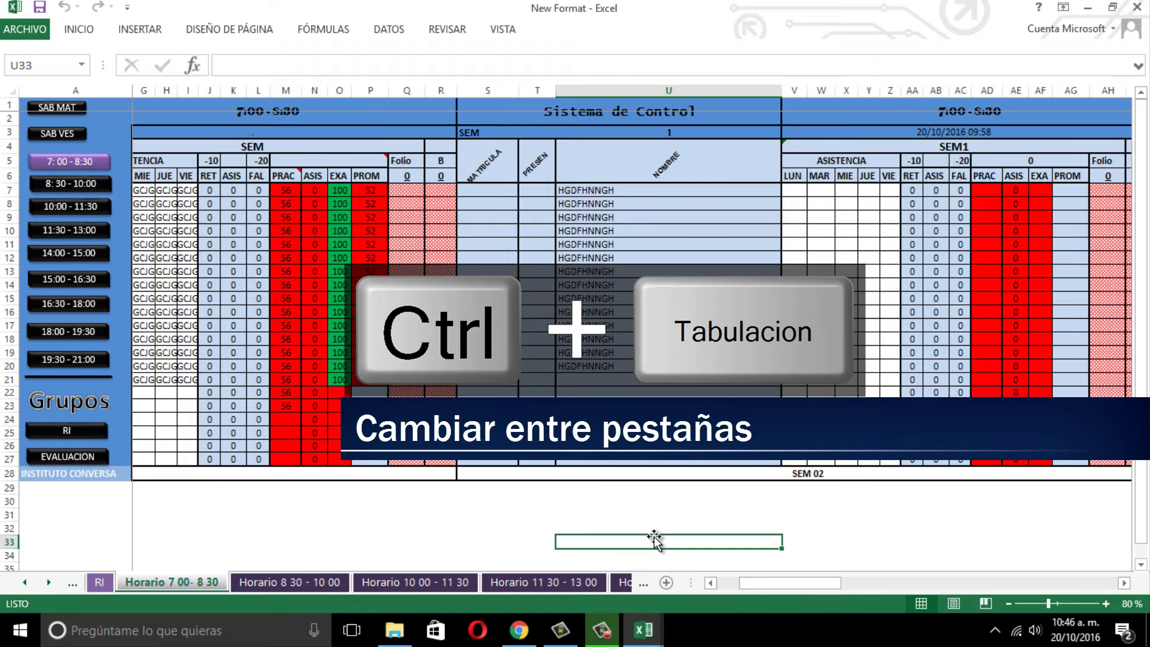
pyautogui.hotkey('ctrl', 'Tab')
pyautogui.hotkey('ctrl', 'Tab')
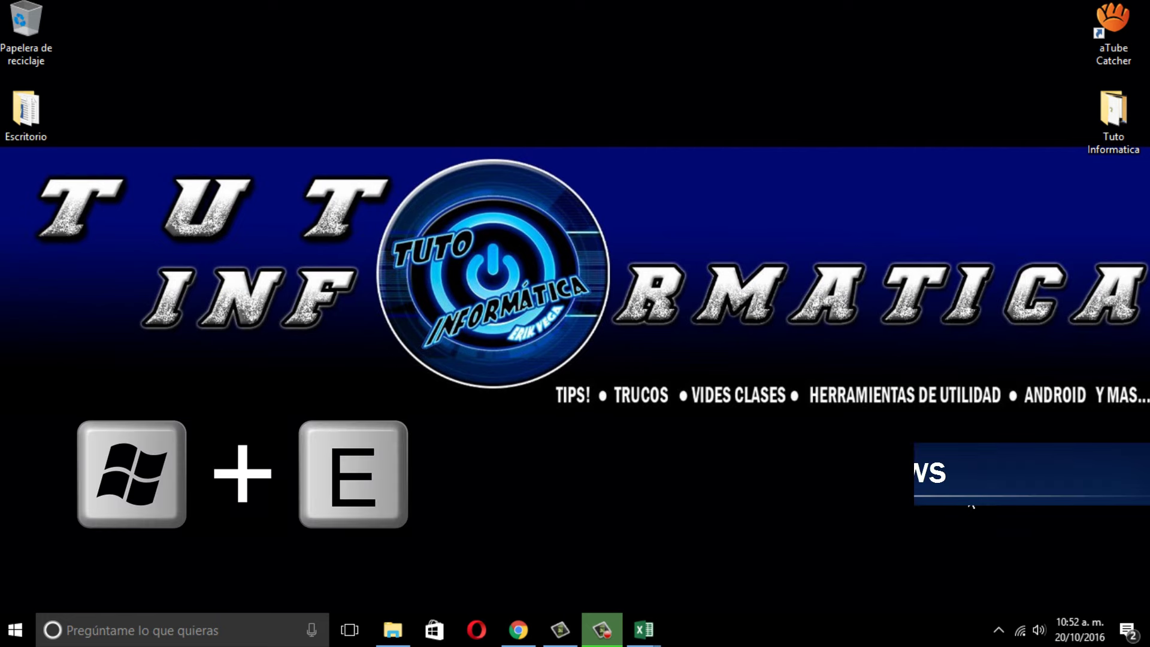
# Step: Open a File Explorer window and return to the desktop
pyautogui.press('super+e')
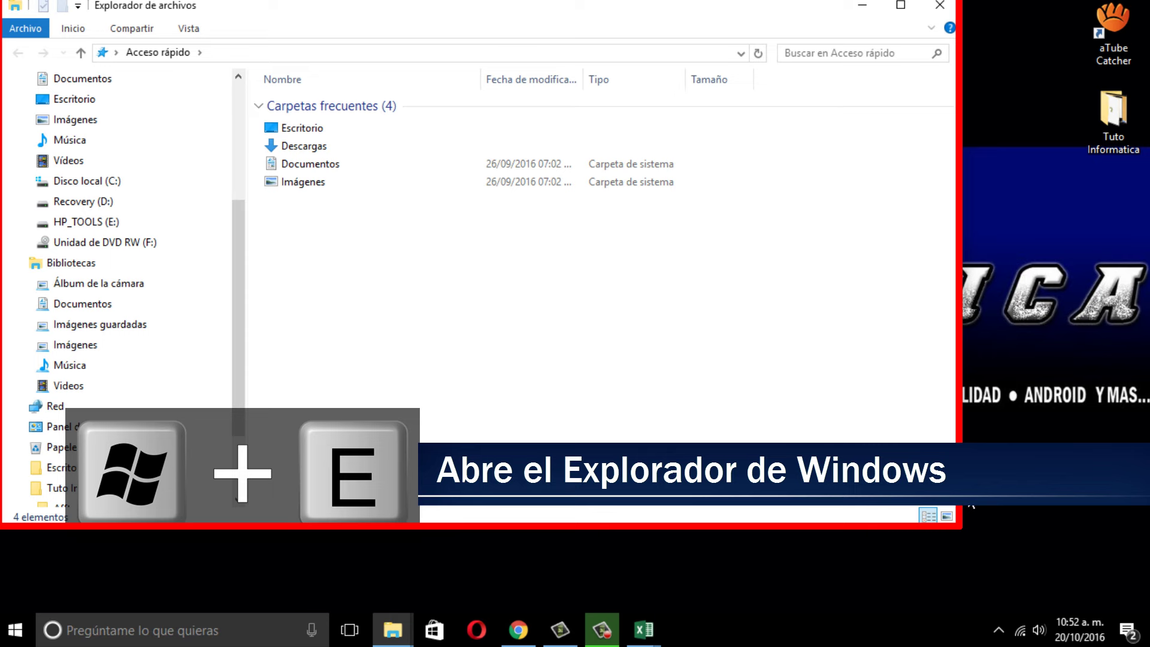
pyautogui.press('super+d')
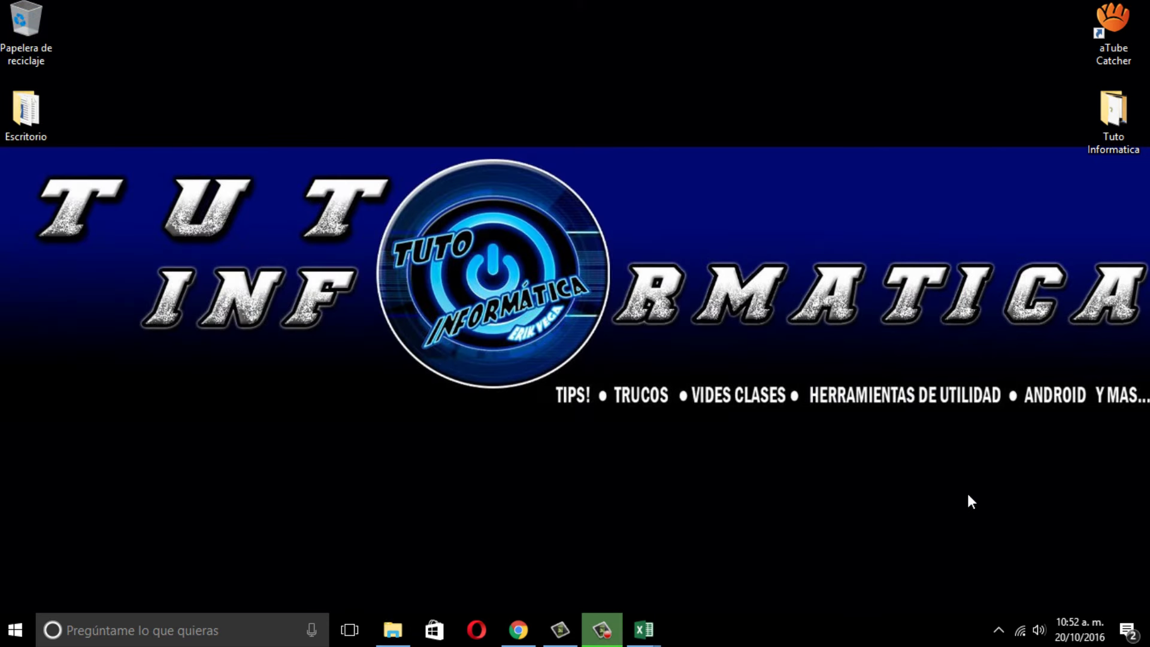
# Step: Open the Tuto Informatica and Descargas folders in separate File Explorer windows and arrange them so both file lists are accessible
pyautogui.press('super+e')
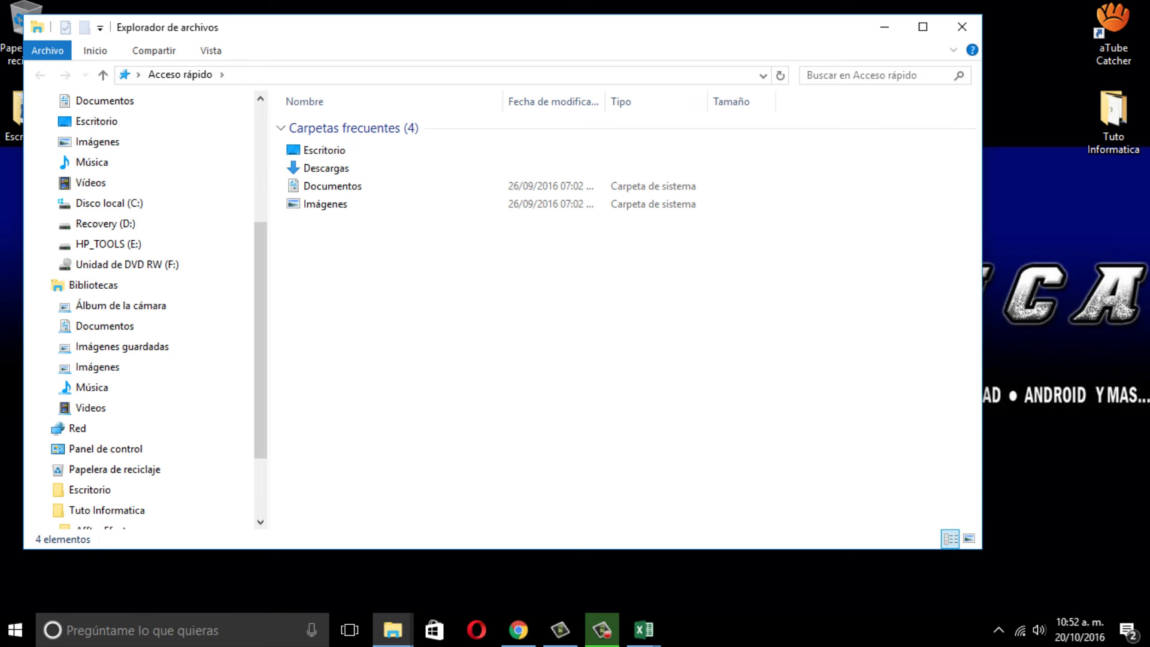
pyautogui.doubleClick(1107, 154)
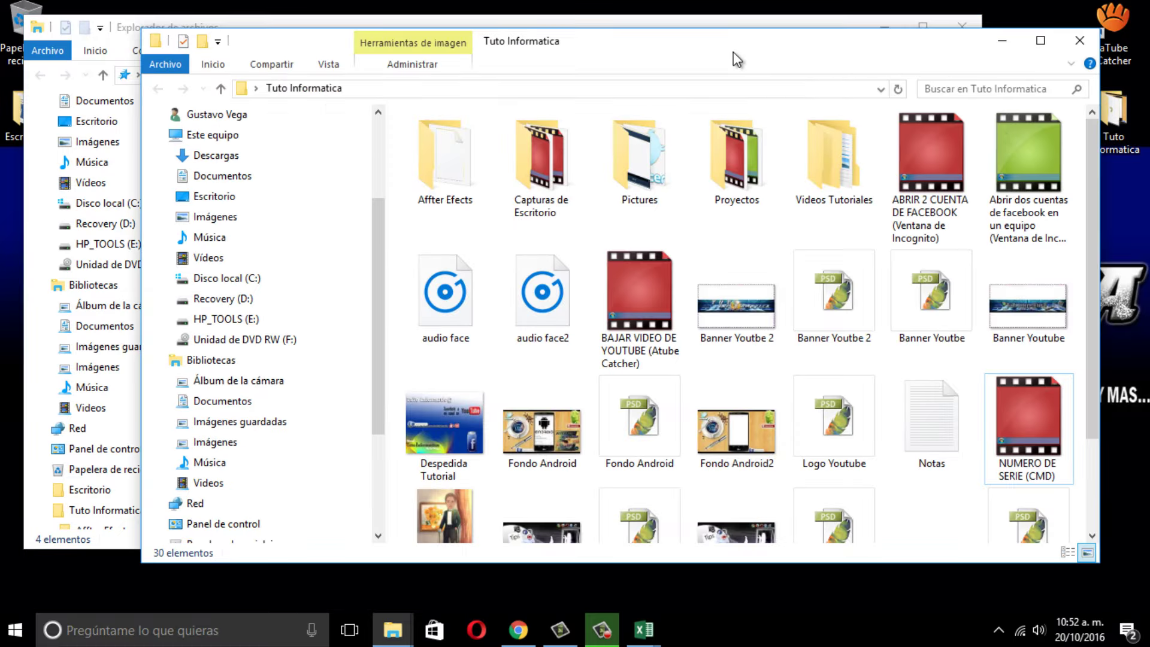
pyautogui.moveTo(637, 66); pyautogui.dragTo(991, 132)
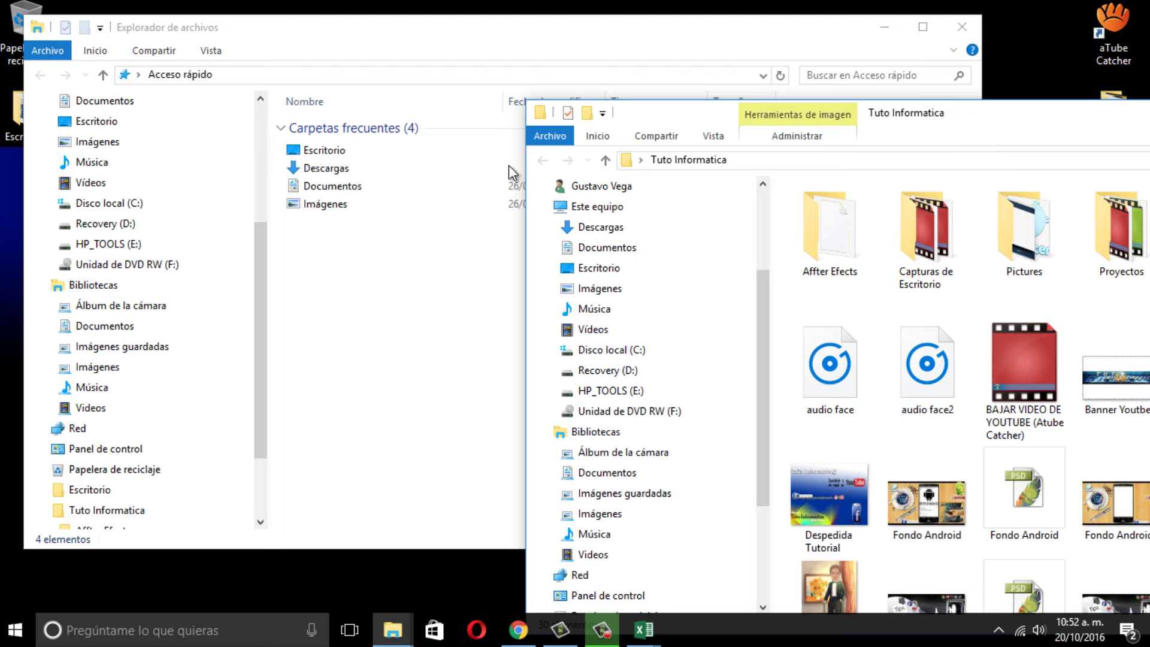
pyautogui.doubleClick(323, 169)
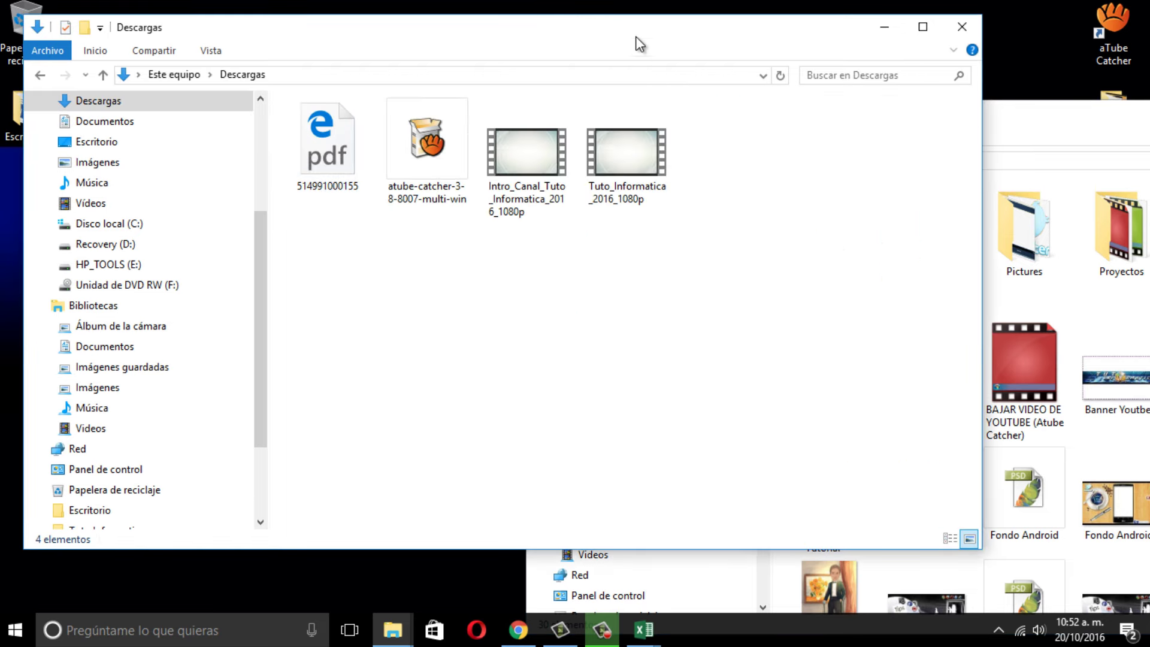
pyautogui.moveTo(638, 36); pyautogui.dragTo(468, 30)
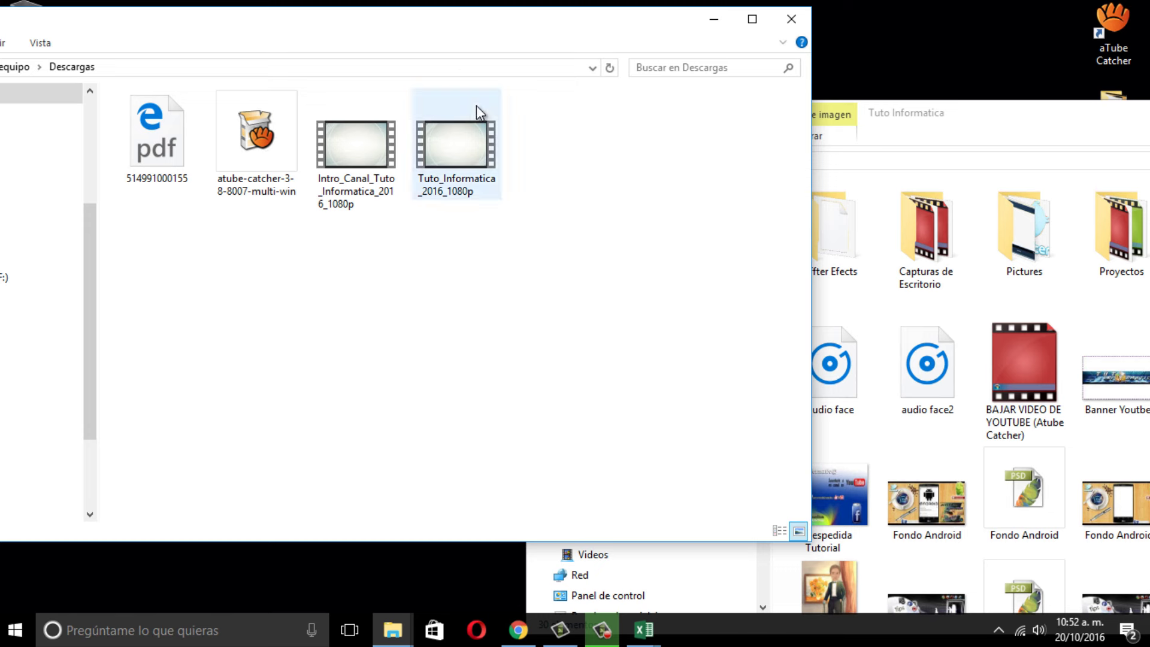
# Step: Move the Tuto_Informatica_2016_1080p video from Descargas into the Tuto Informatica folder by cutting and pasting it
pyautogui.click(445, 179)
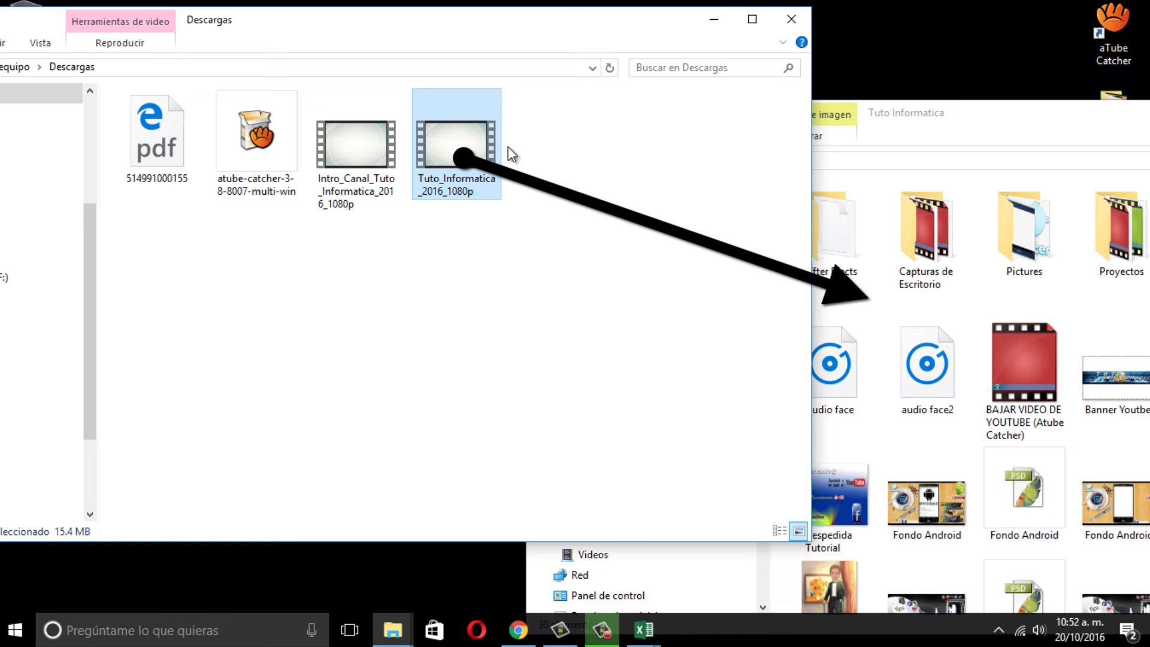
pyautogui.click(542, 243)
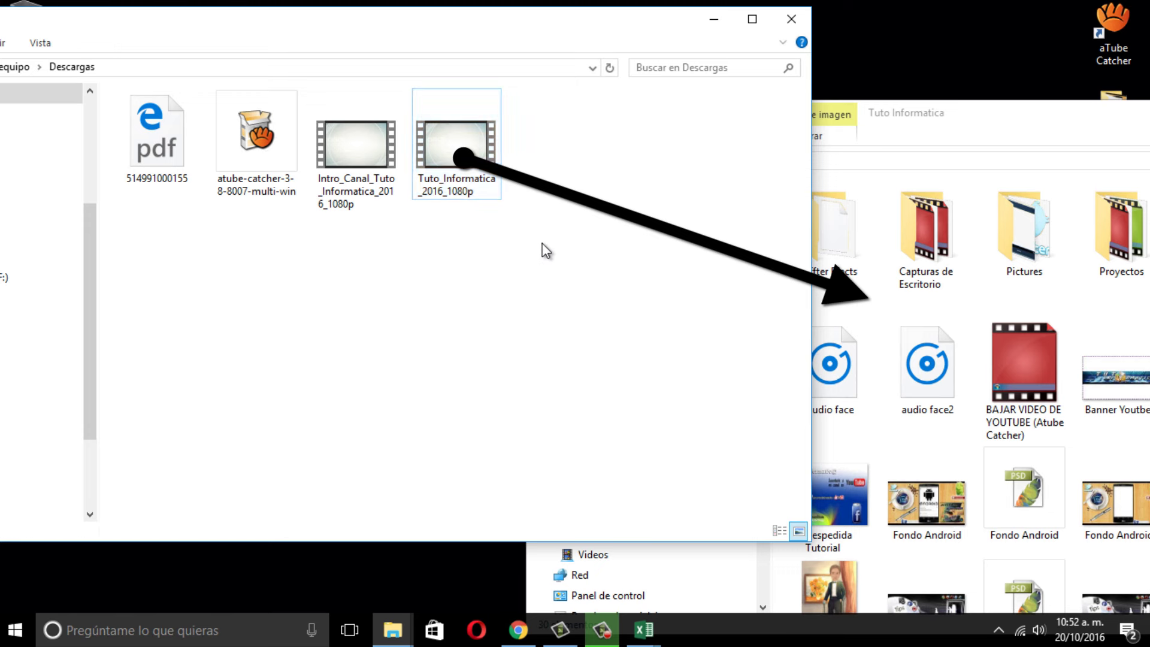
pyautogui.click(487, 187)
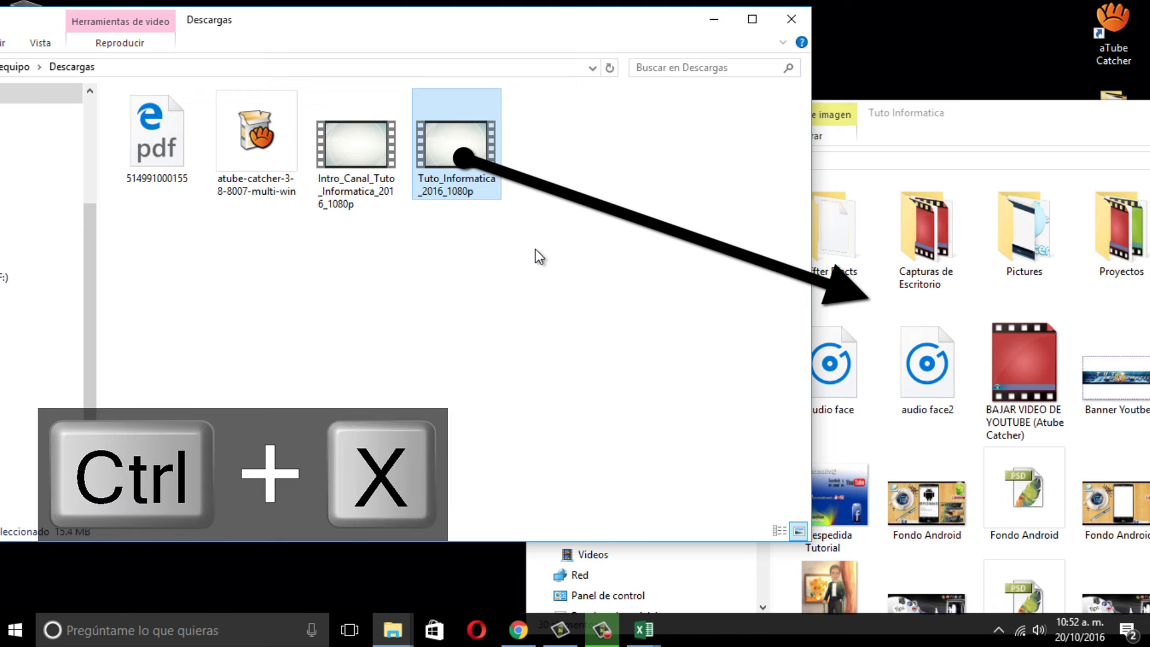
pyautogui.hotkey('ctrl', 'x')
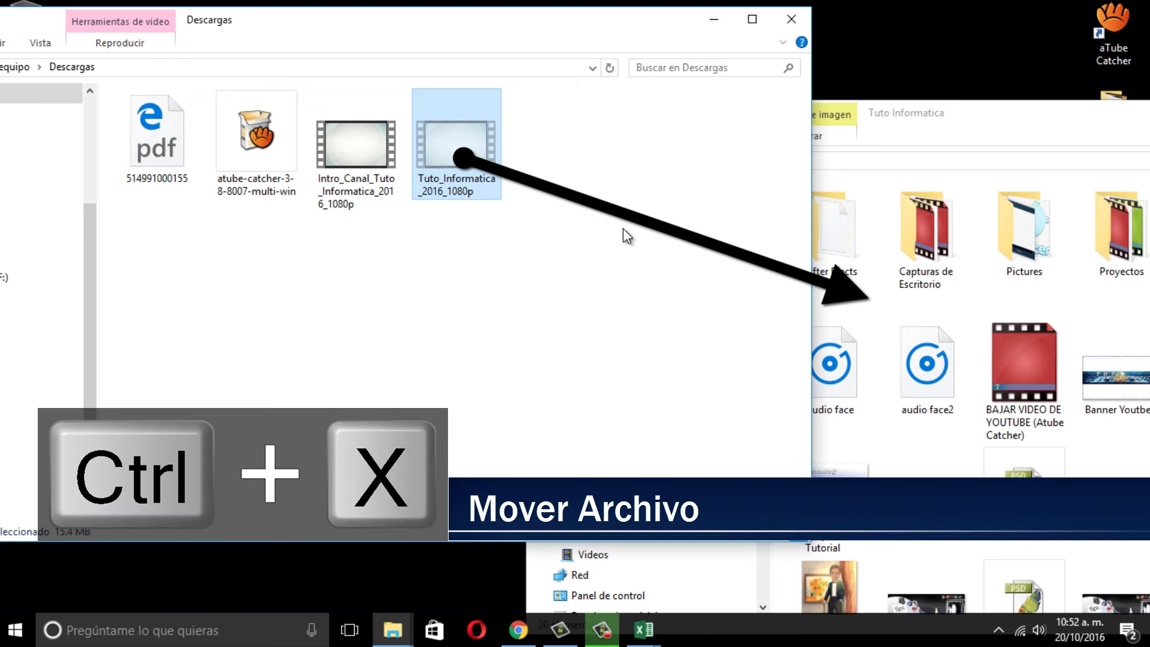
pyautogui.click(976, 123)
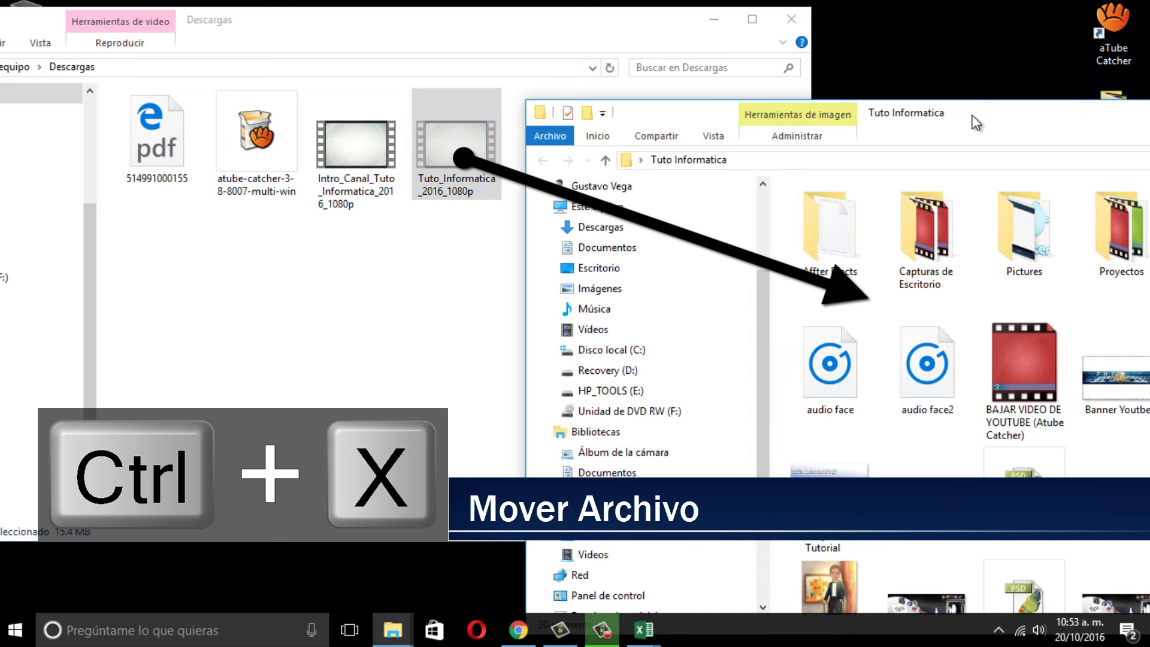
pyautogui.hotkey('ctrl', 'v')
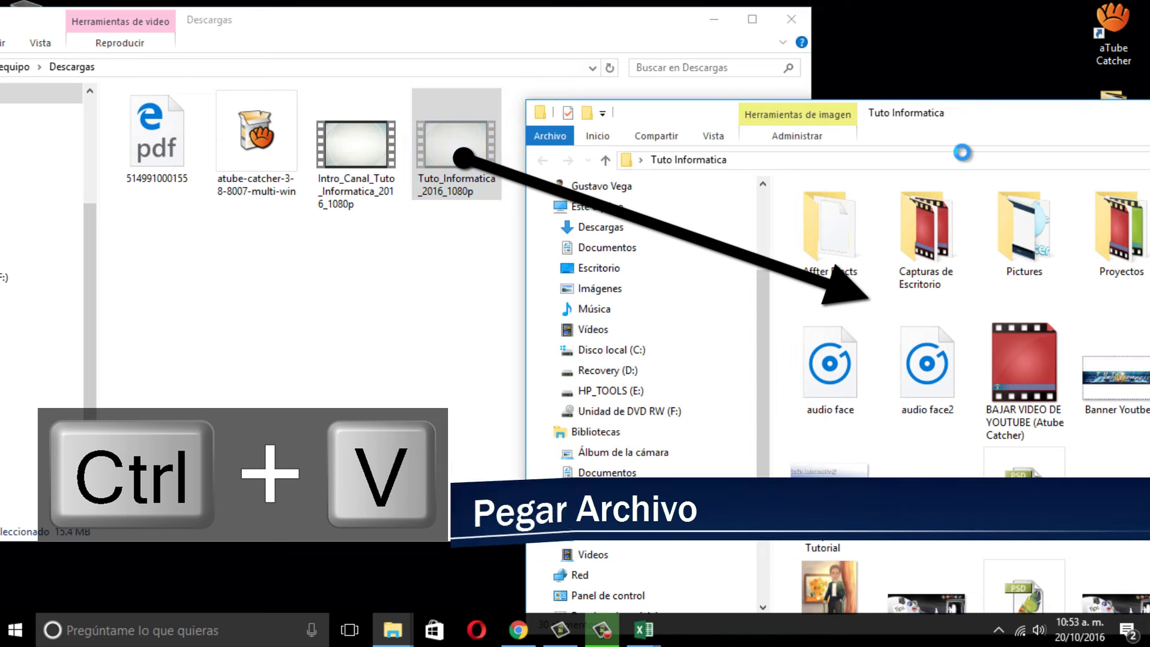